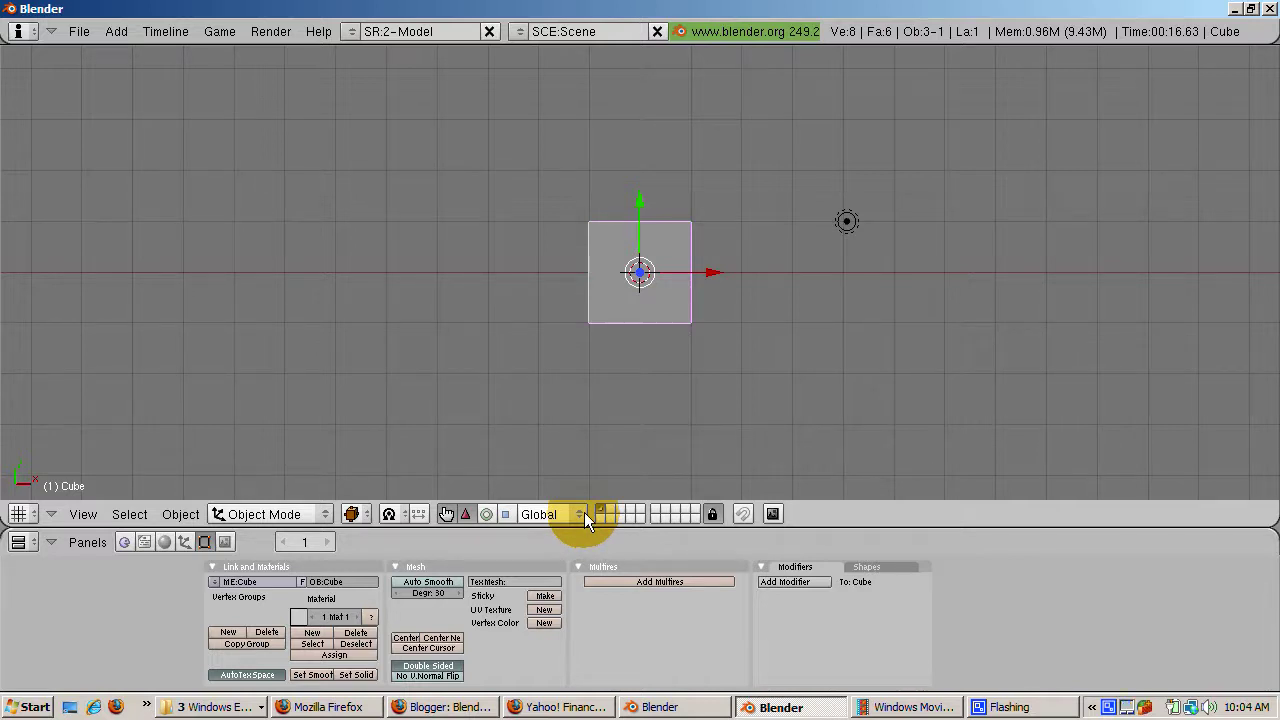
# Delete the default cube and add a plane mesh at the scene's centre
pyautogui.press('x')
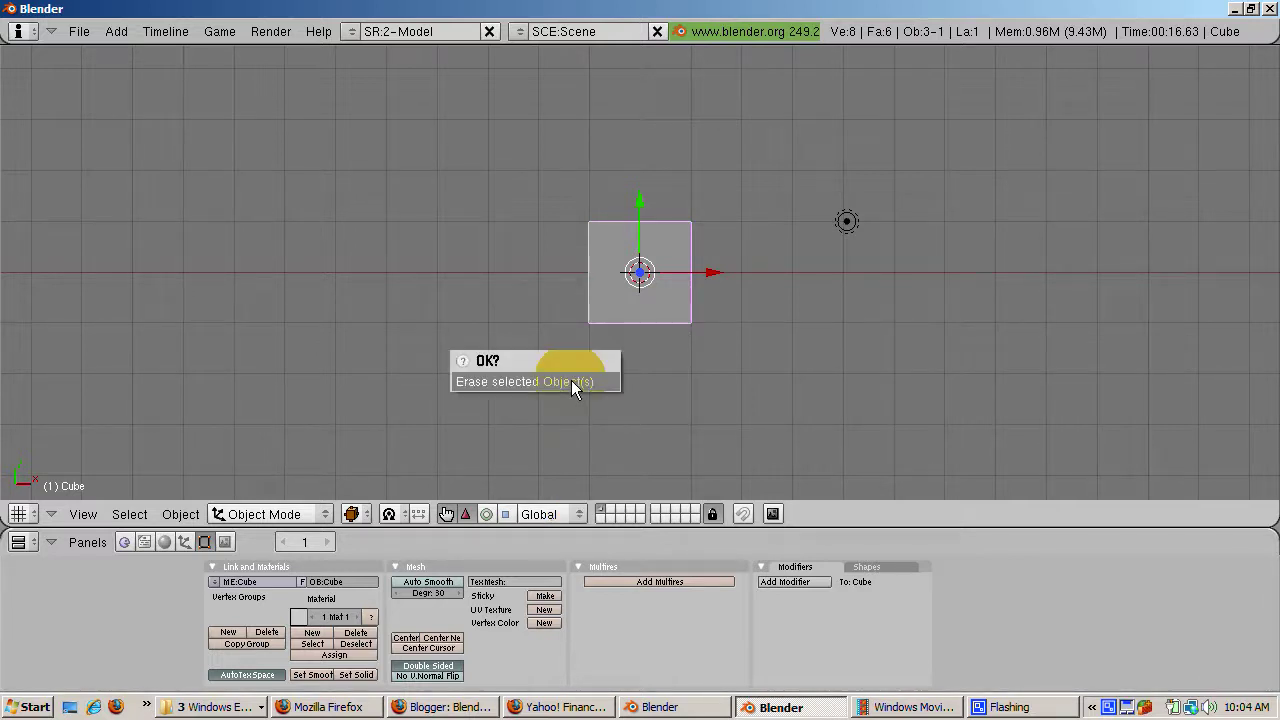
pyautogui.click(574, 382)
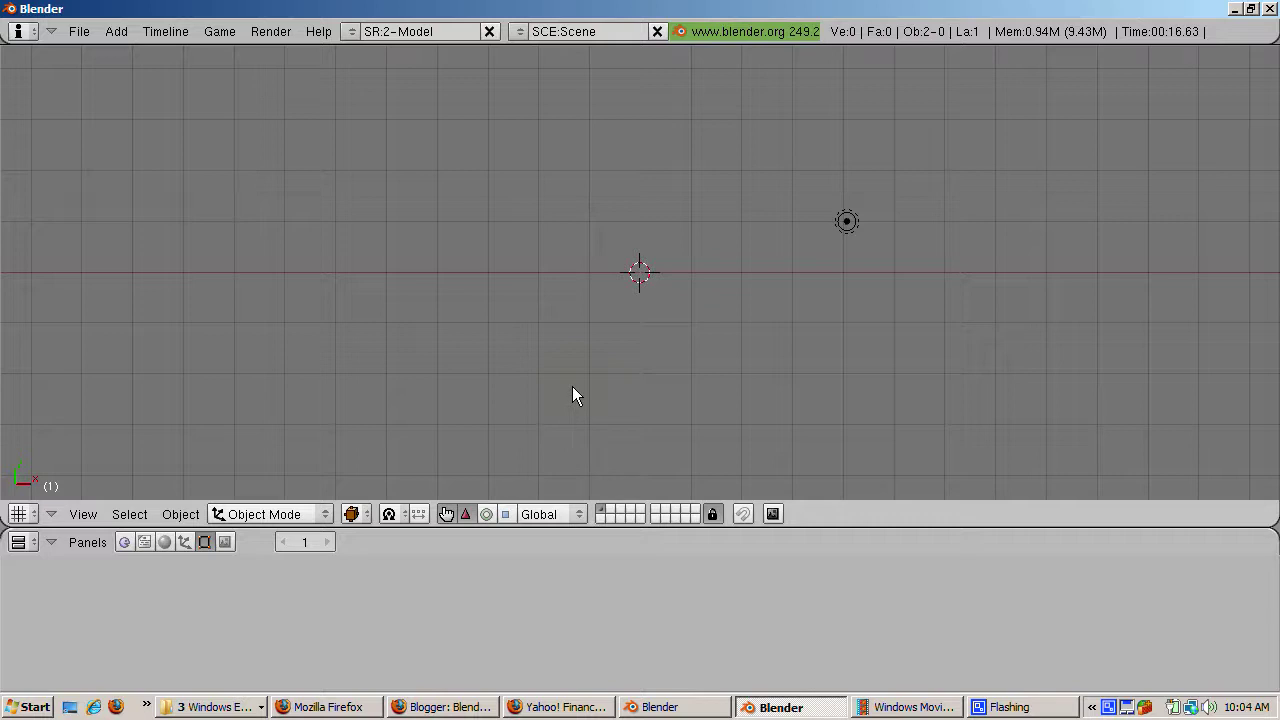
pyautogui.press('space')
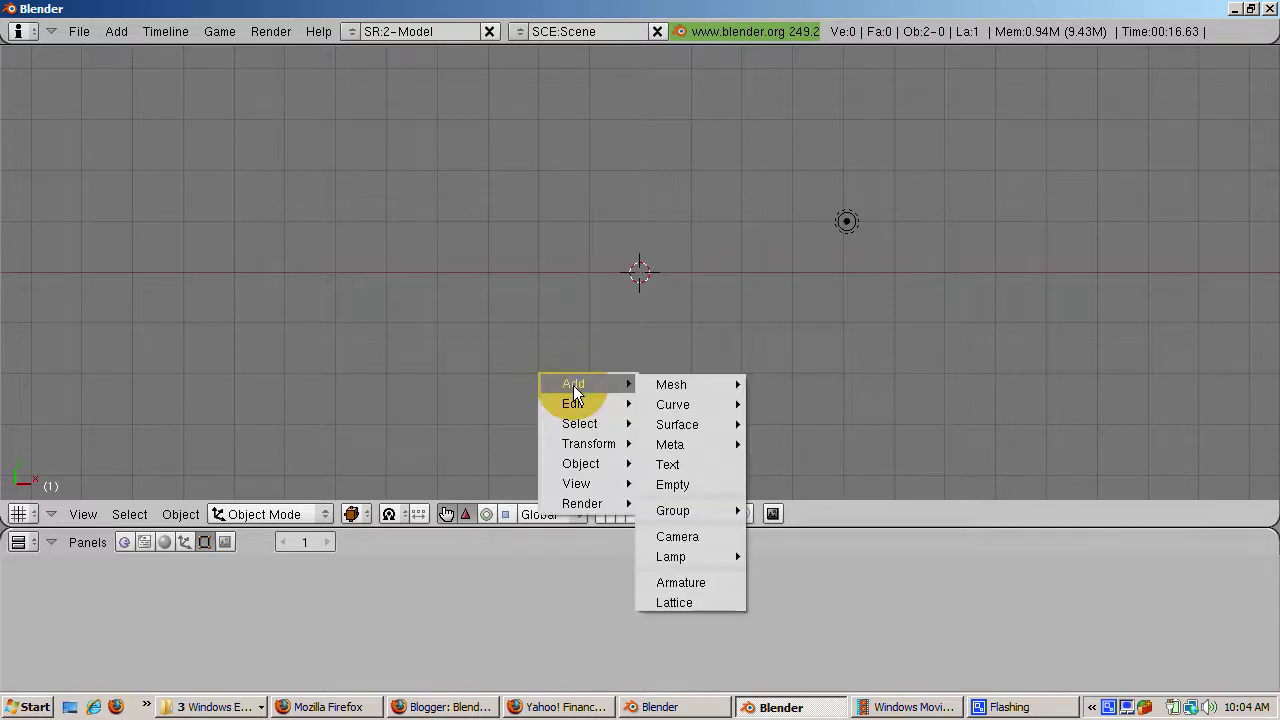
pyautogui.moveTo(666, 382)
pyautogui.click(758, 382)
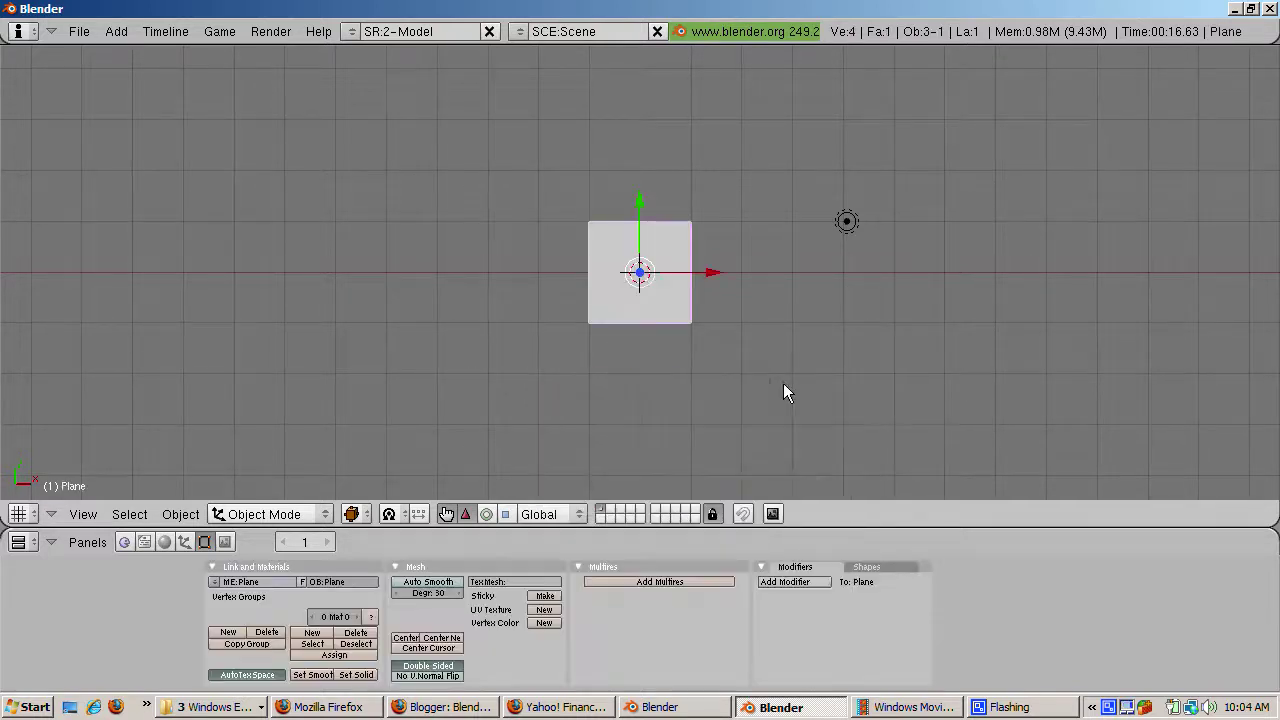
# Scale the plane uniformly by a factor of 5
pyautogui.press('s')
pyautogui.press('5')
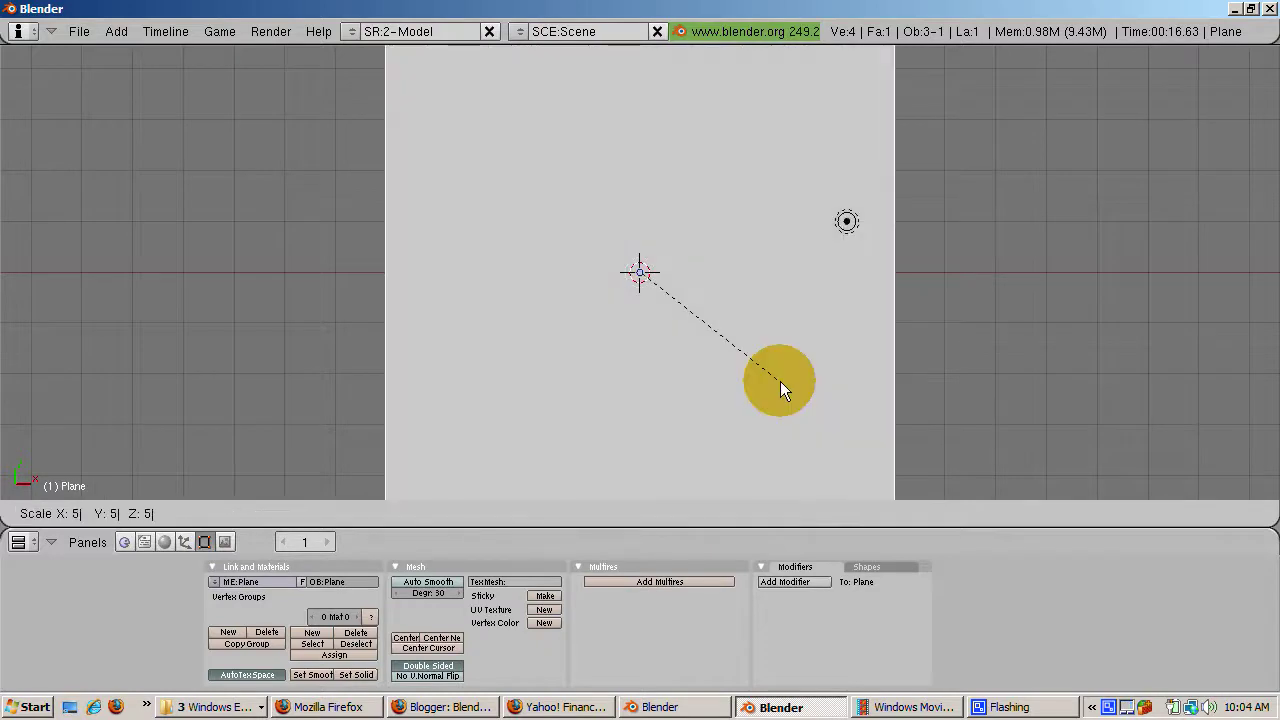
pyautogui.press('Return')
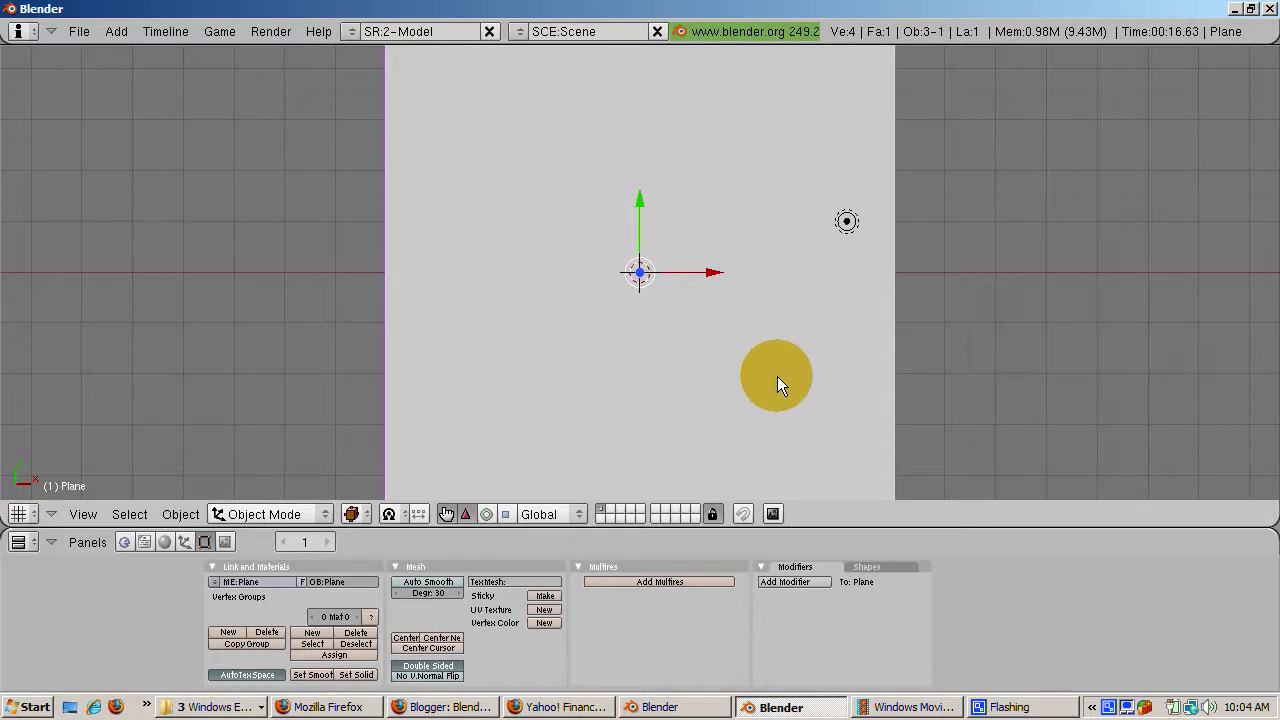
# Give the plane a new red material (R 1.000, G 0.000, B 0.000) with Ray Mirror enabled and RayMir at 1
pyautogui.click(166, 540)
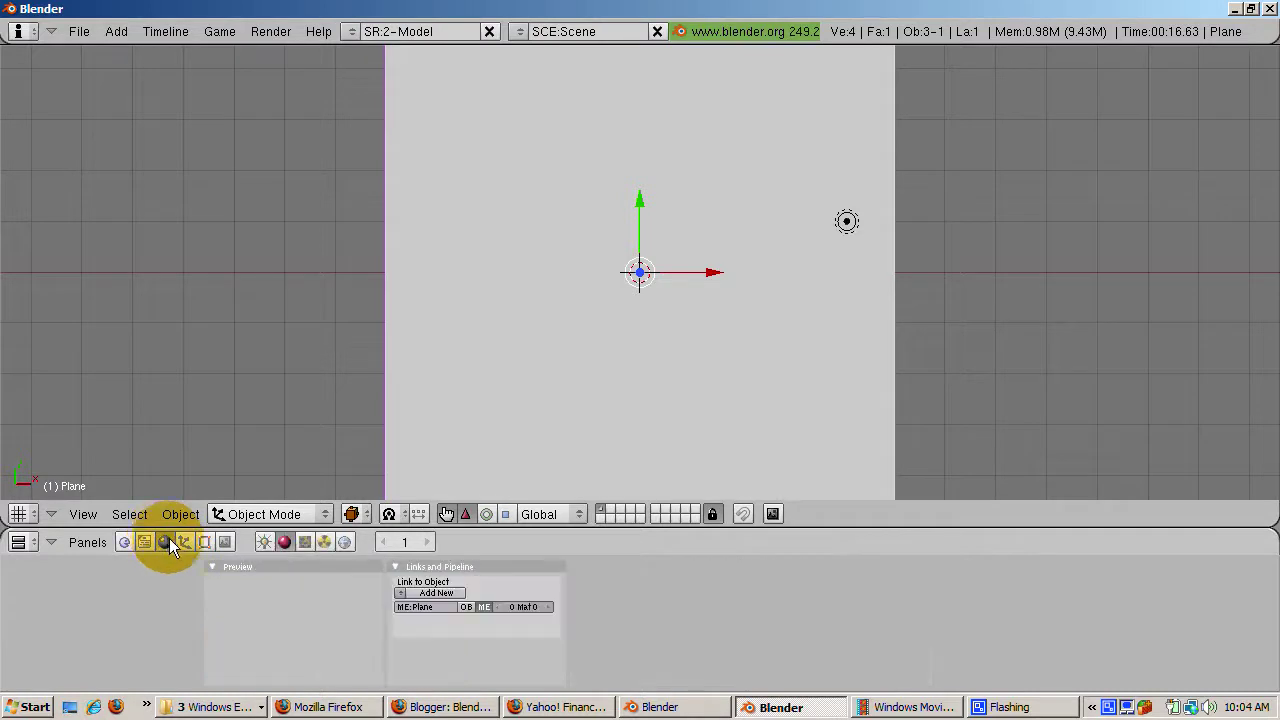
pyautogui.click(430, 592)
pyautogui.click(810, 582)
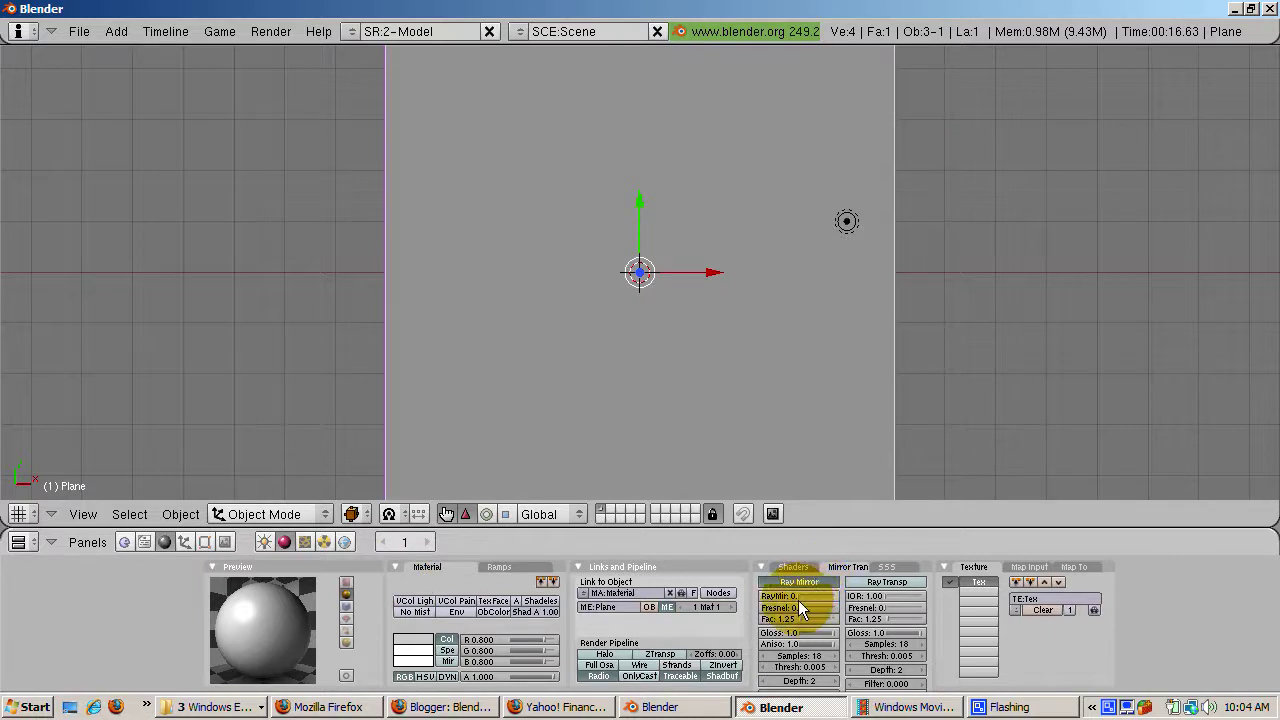
pyautogui.moveTo(800, 603); pyautogui.dragTo(855, 607)
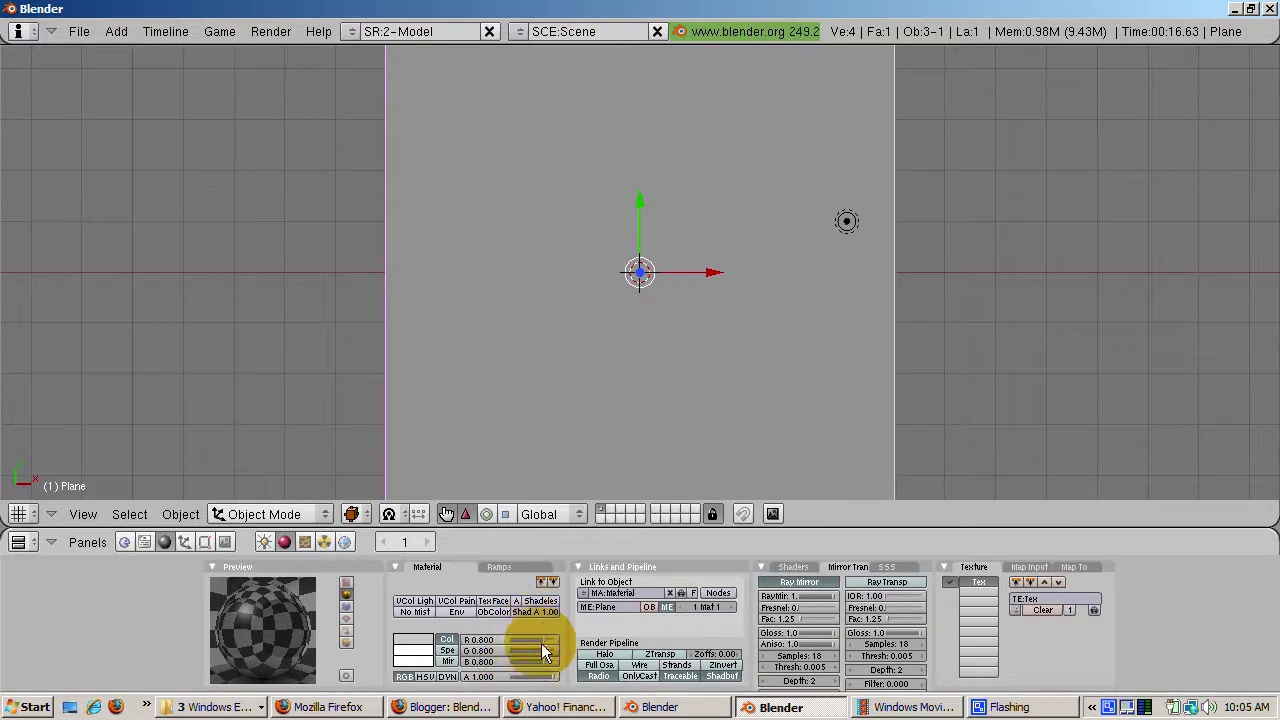
pyautogui.moveTo(543, 640); pyautogui.dragTo(509, 661)
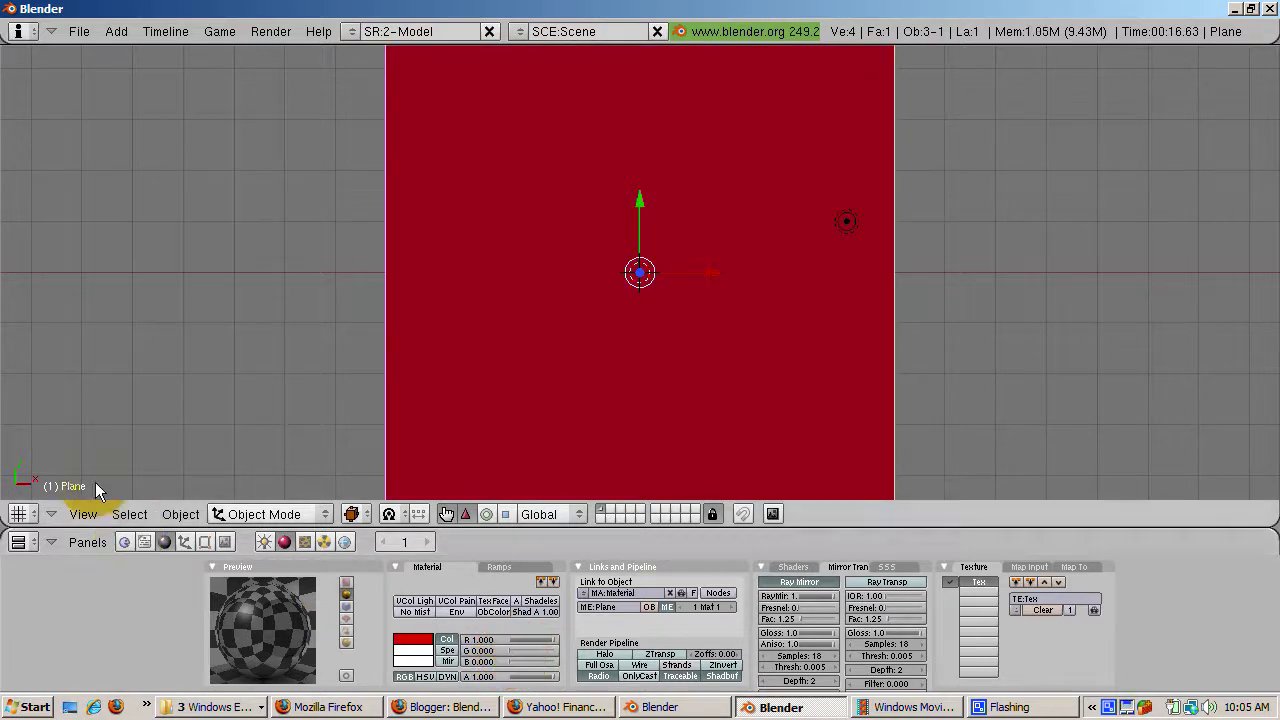
# In front view, duplicate the mirror plane and move the copy up about 12.7 units along Z, just above the camera
pyautogui.click(84, 514)
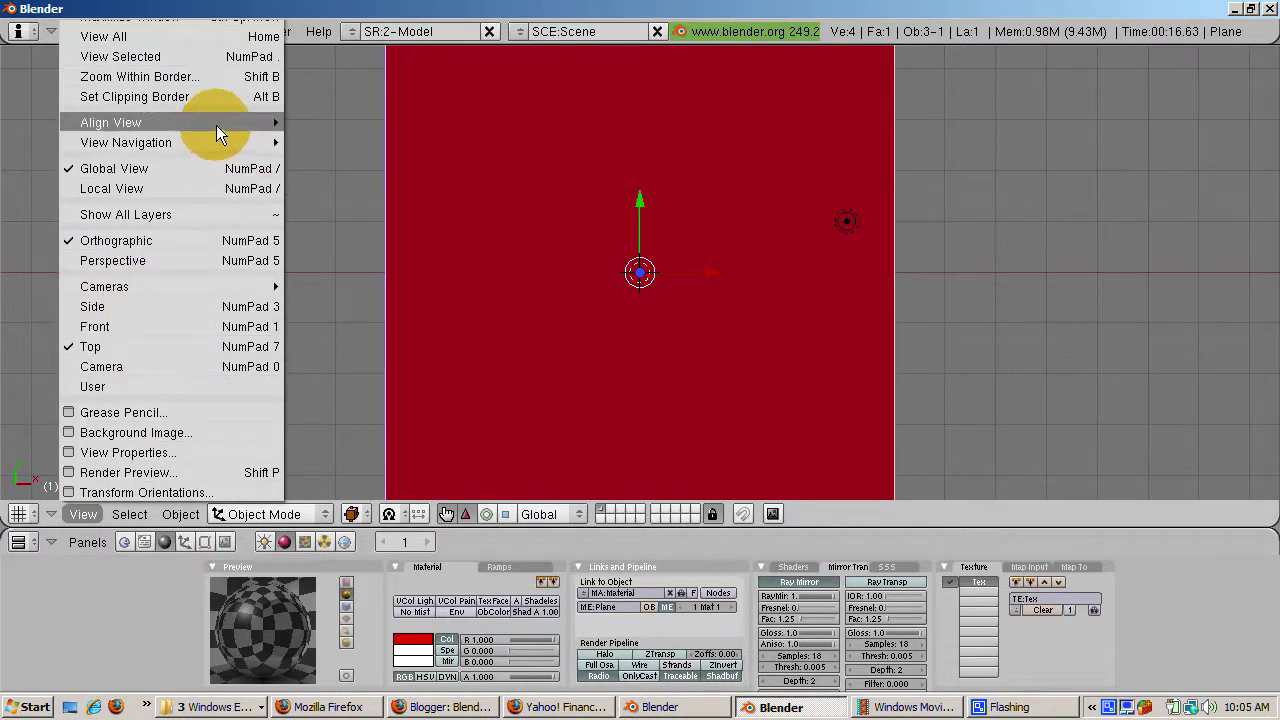
pyautogui.moveTo(216, 125)
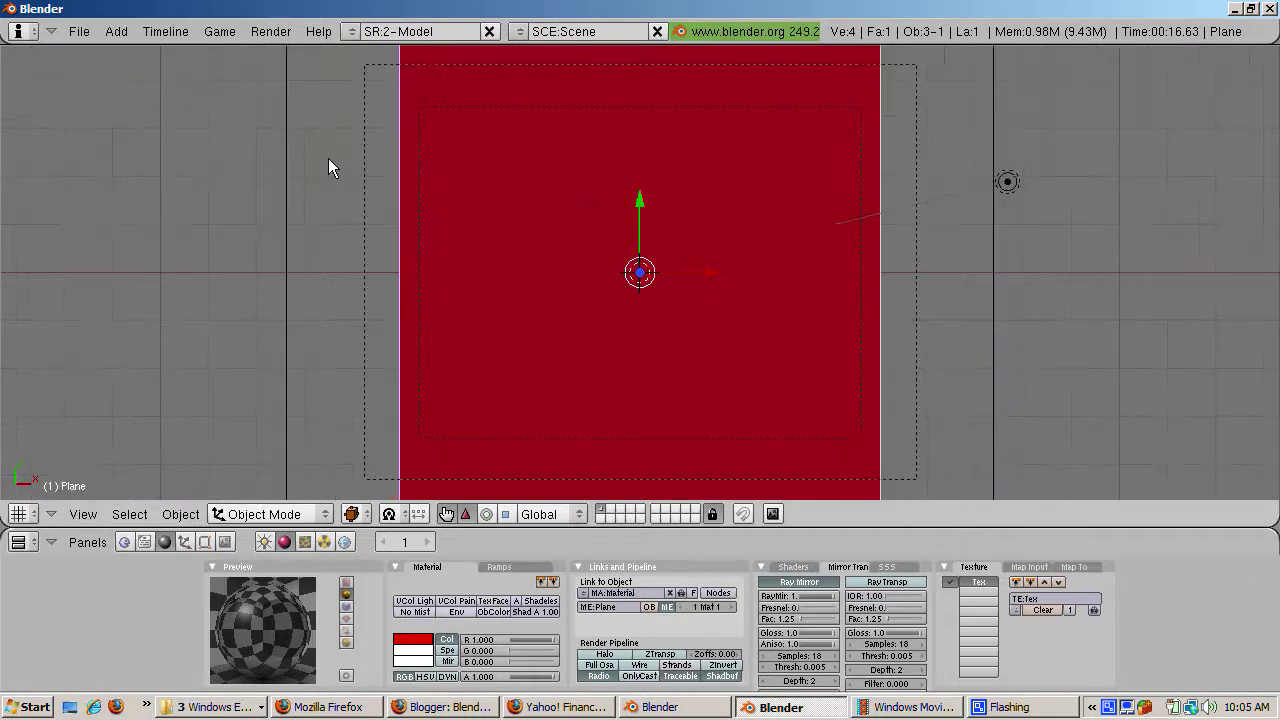
pyautogui.click(119, 327)
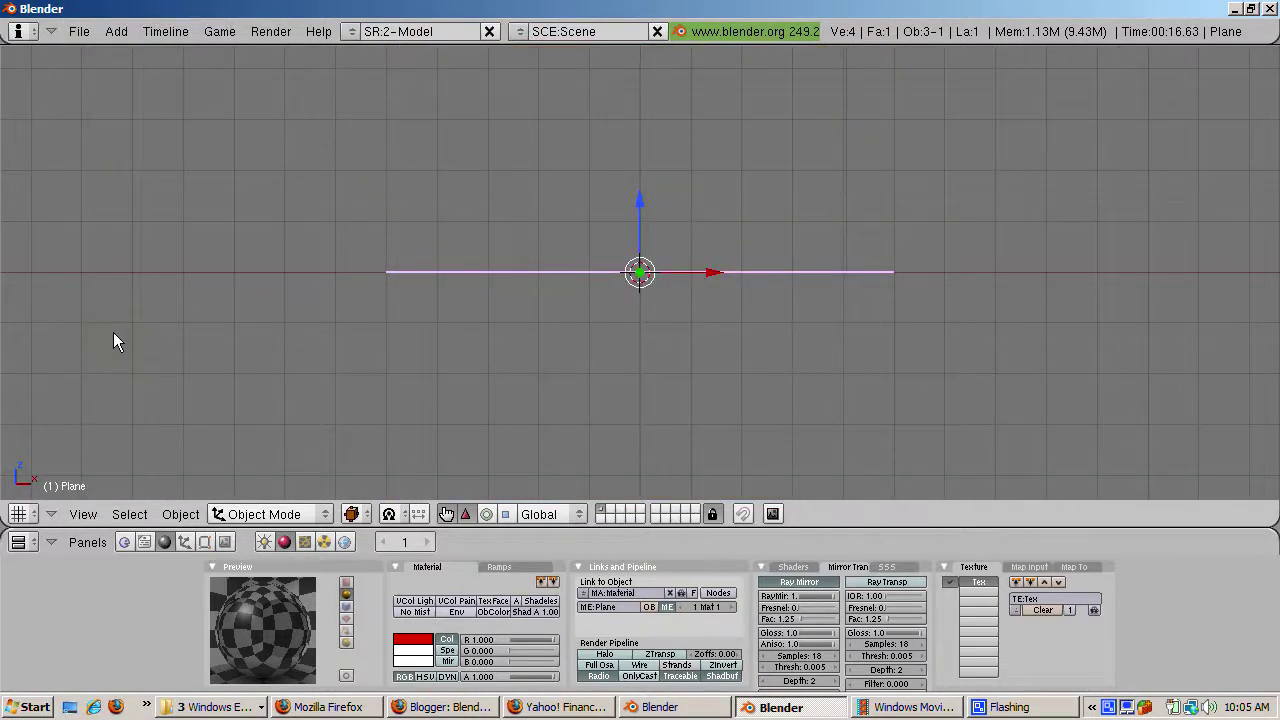
pyautogui.press('Home')
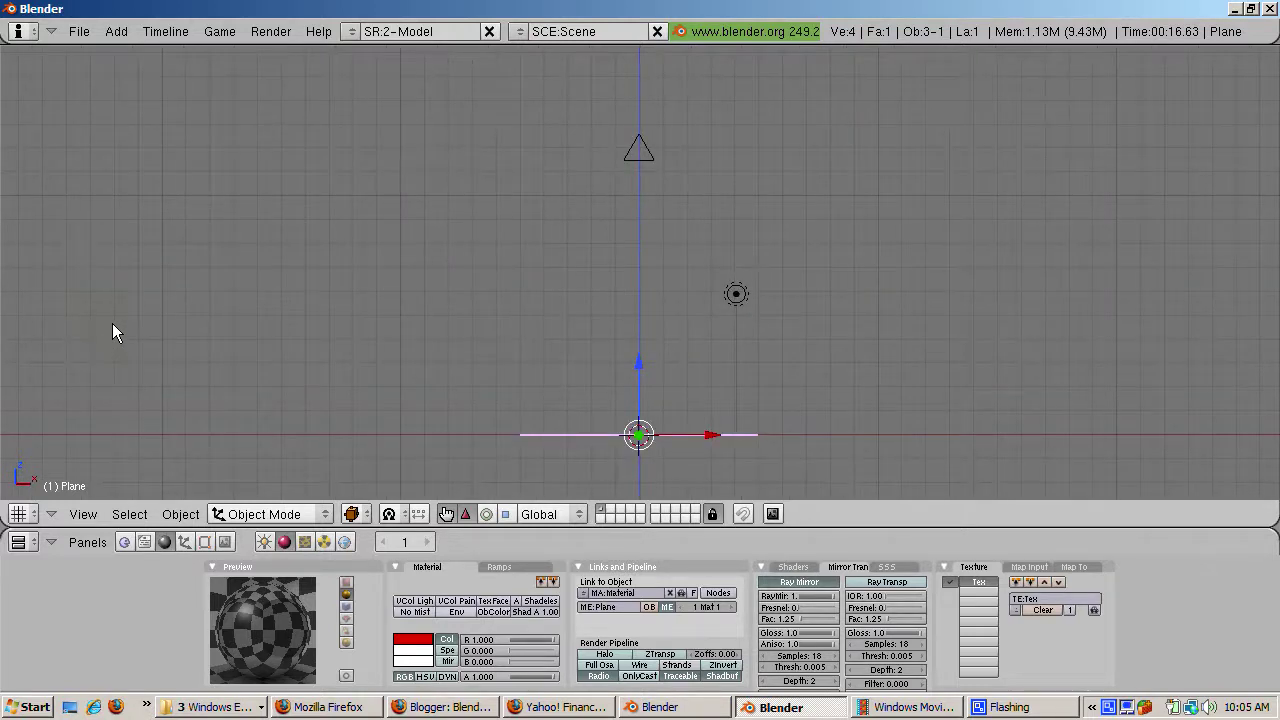
pyautogui.hotkey('shift', 'd')
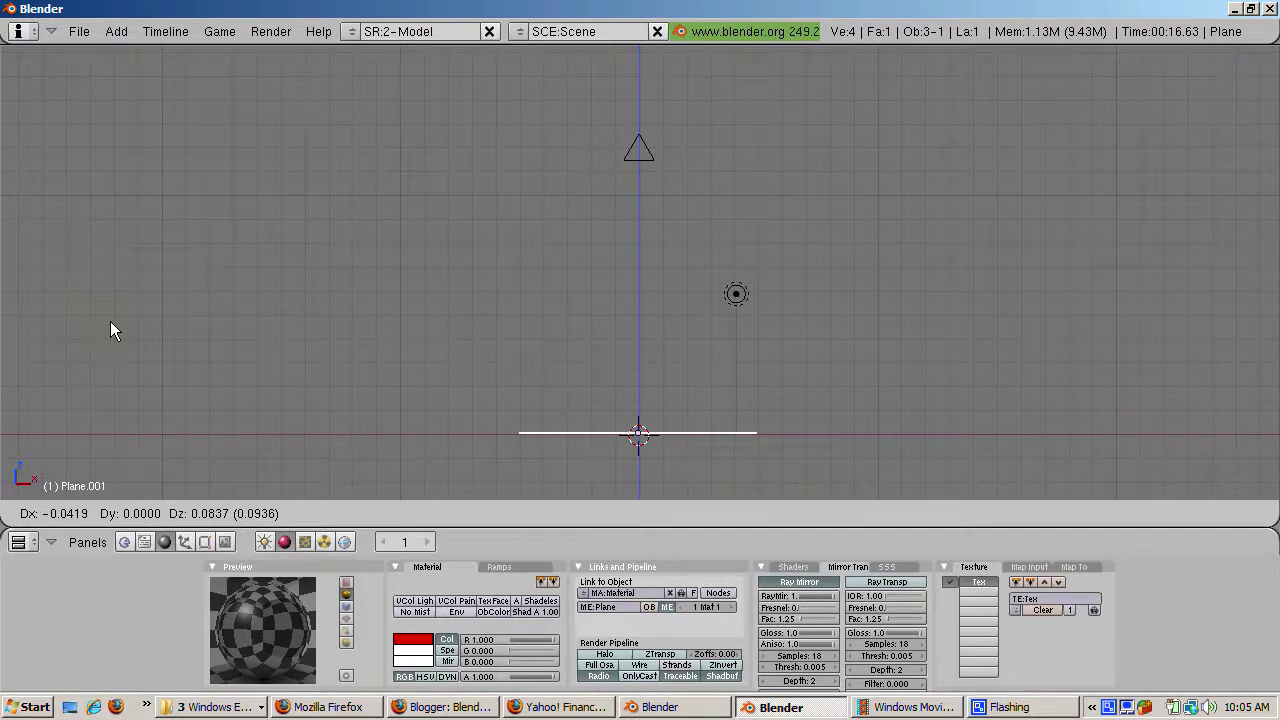
pyautogui.press('z')
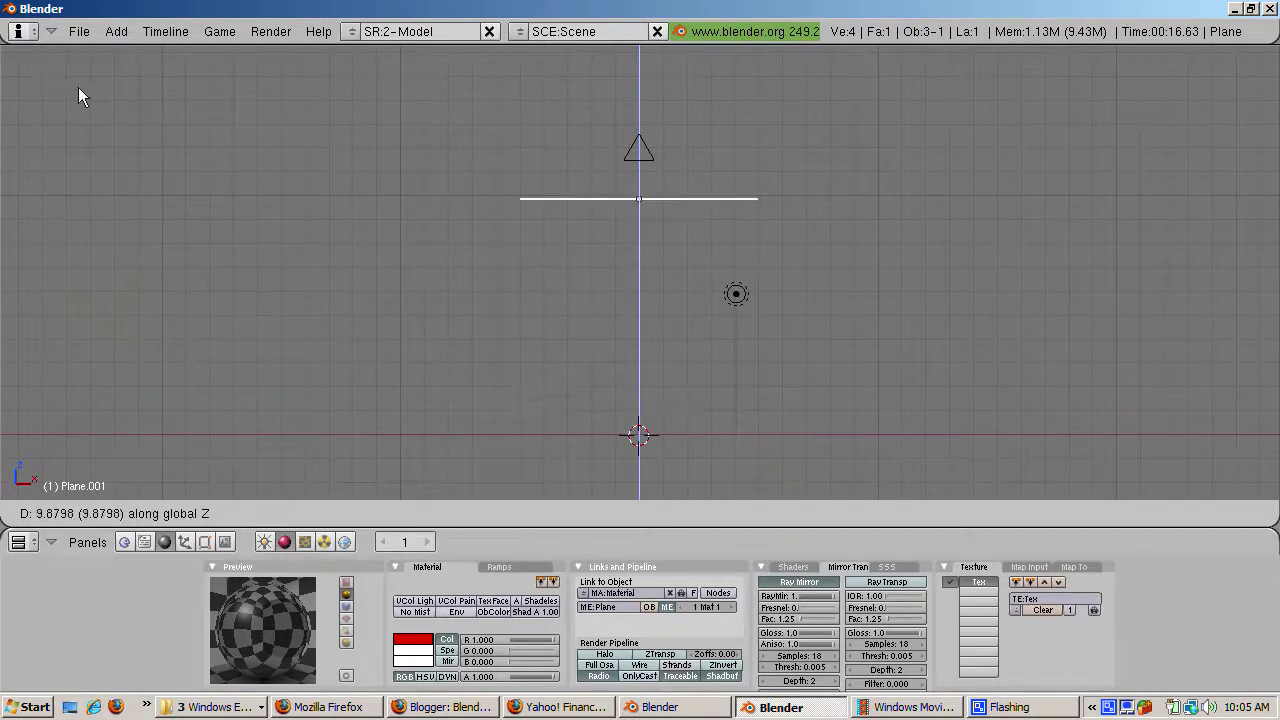
pyautogui.click(78, 22)
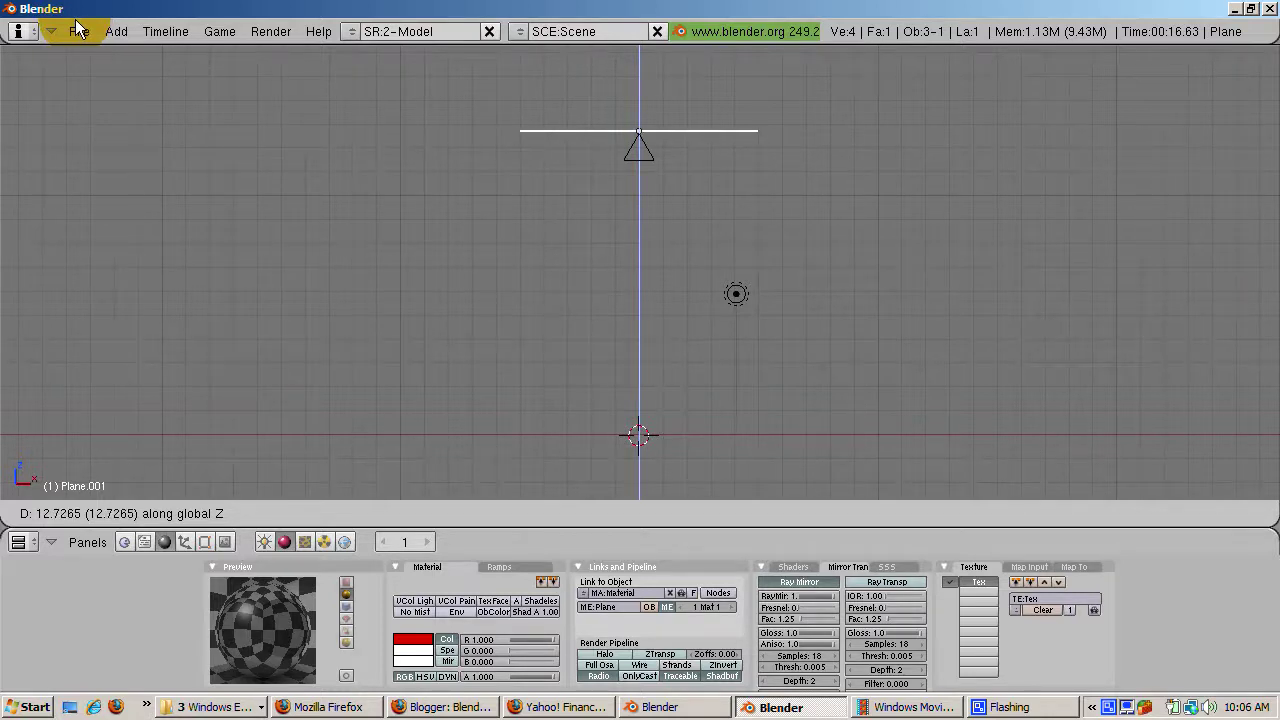
pyautogui.click(78, 30)
# Check the ray tracing option in the render settings
pyautogui.click(224, 541)
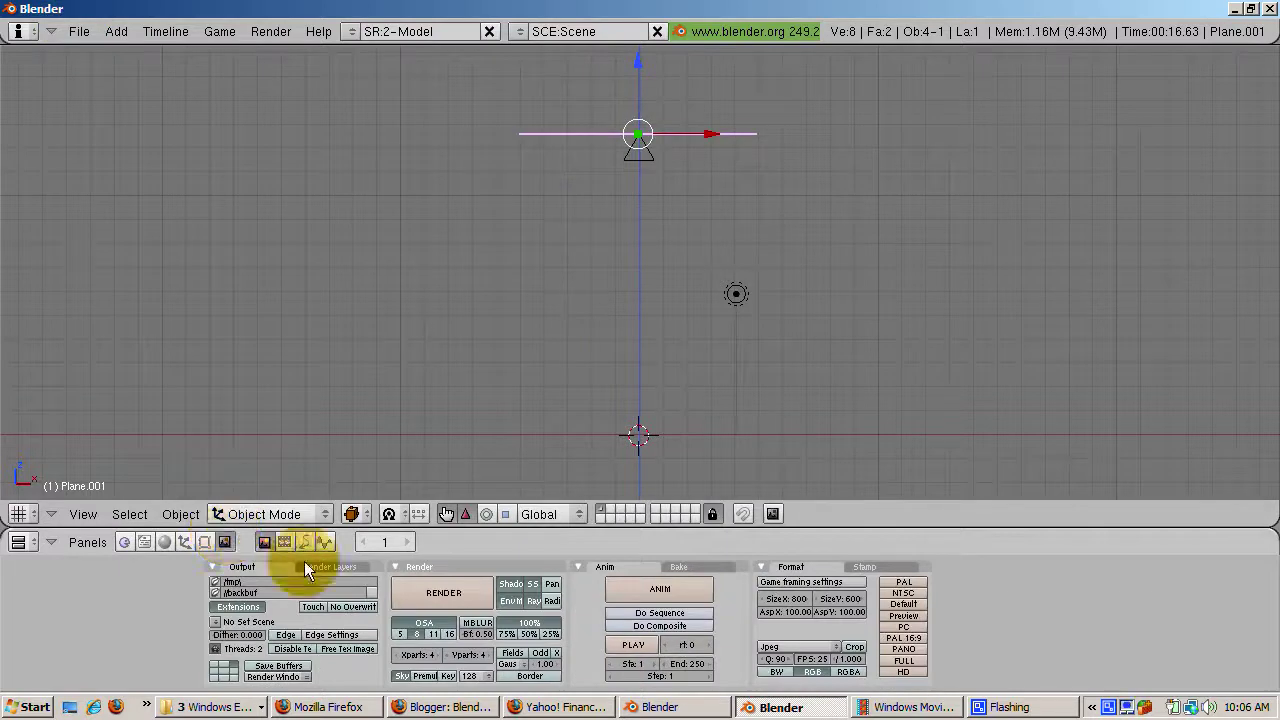
pyautogui.click(537, 600)
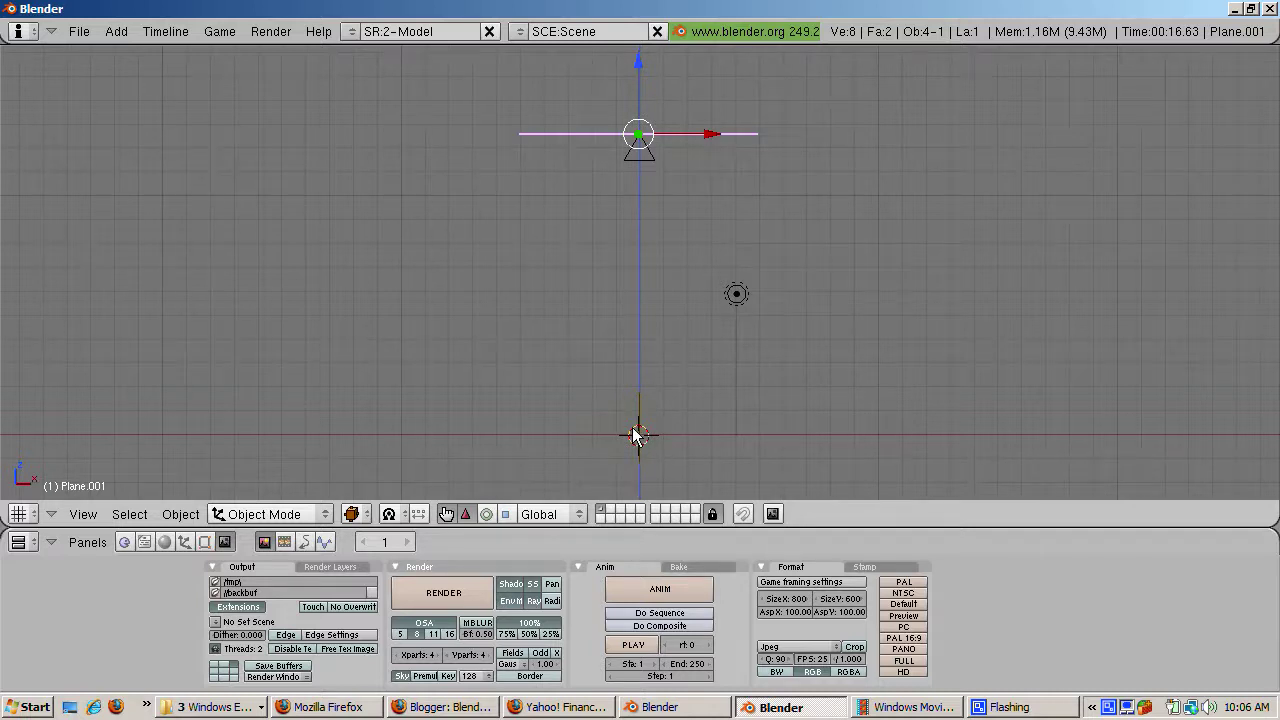
# Add a monkey mesh and move it slightly above the lower plane, off-centre toward positive X
pyautogui.moveTo(638, 435); pyautogui.dragTo(858, 588)
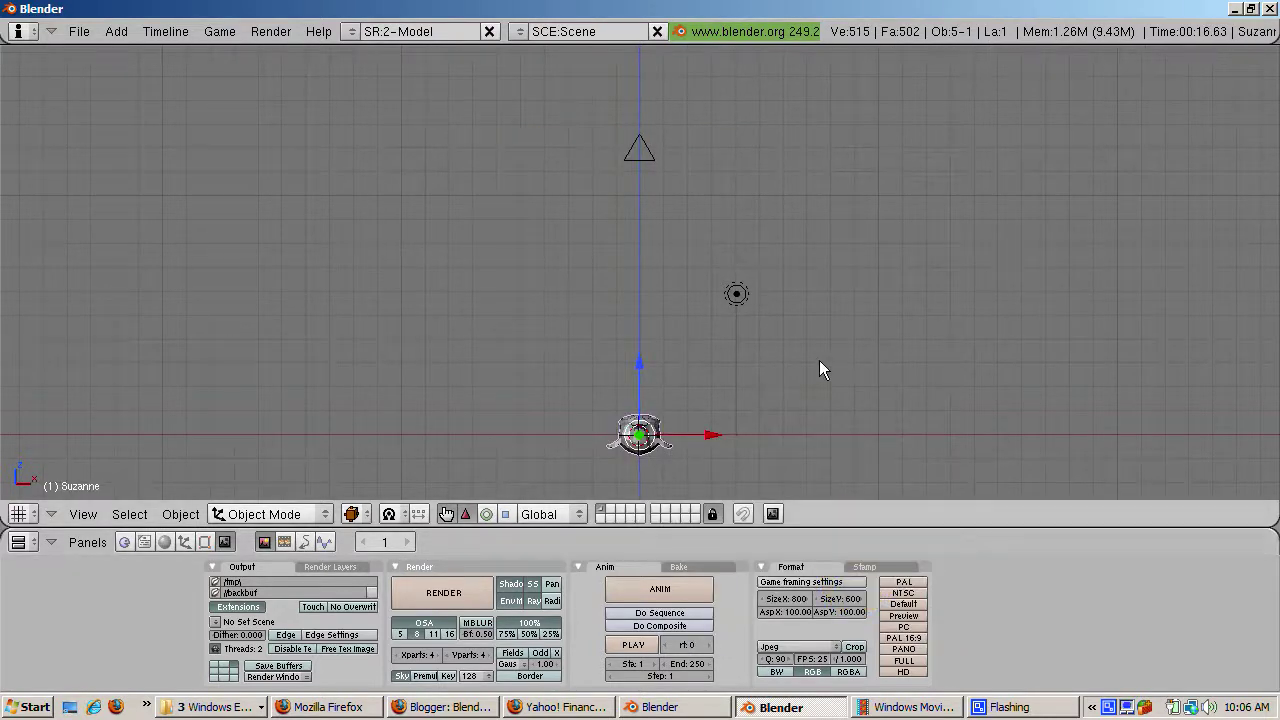
pyautogui.press('g')
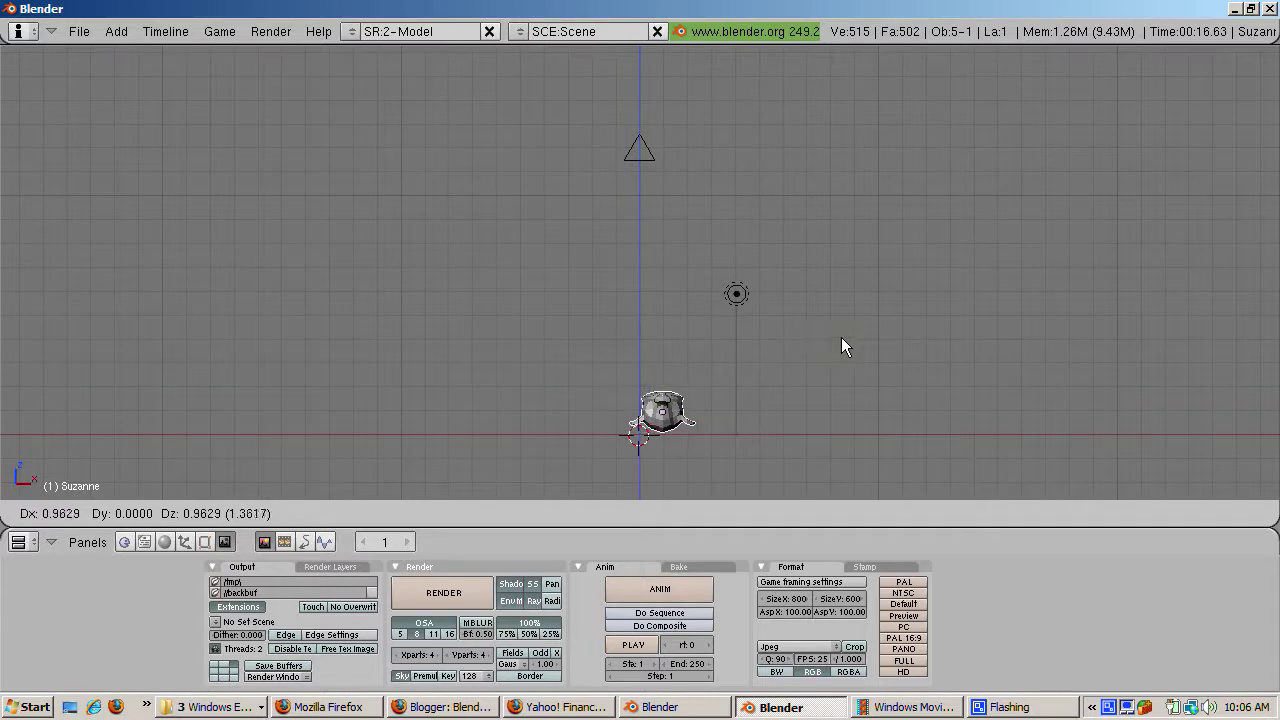
pyautogui.click(842, 339)
# Give the monkey head a new green material with R 0.000, G 1.000 and B 0.000
pyautogui.click(164, 541)
pyautogui.click(440, 597)
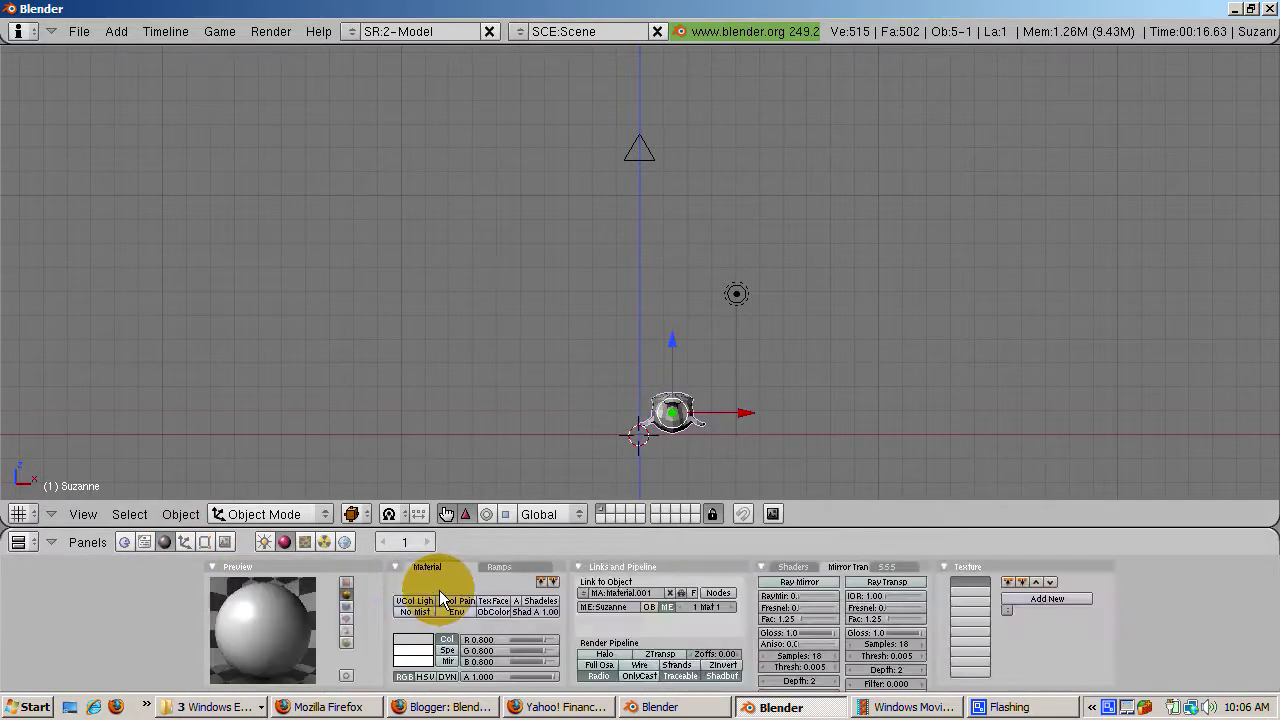
pyautogui.moveTo(562, 640); pyautogui.dragTo(508, 668)
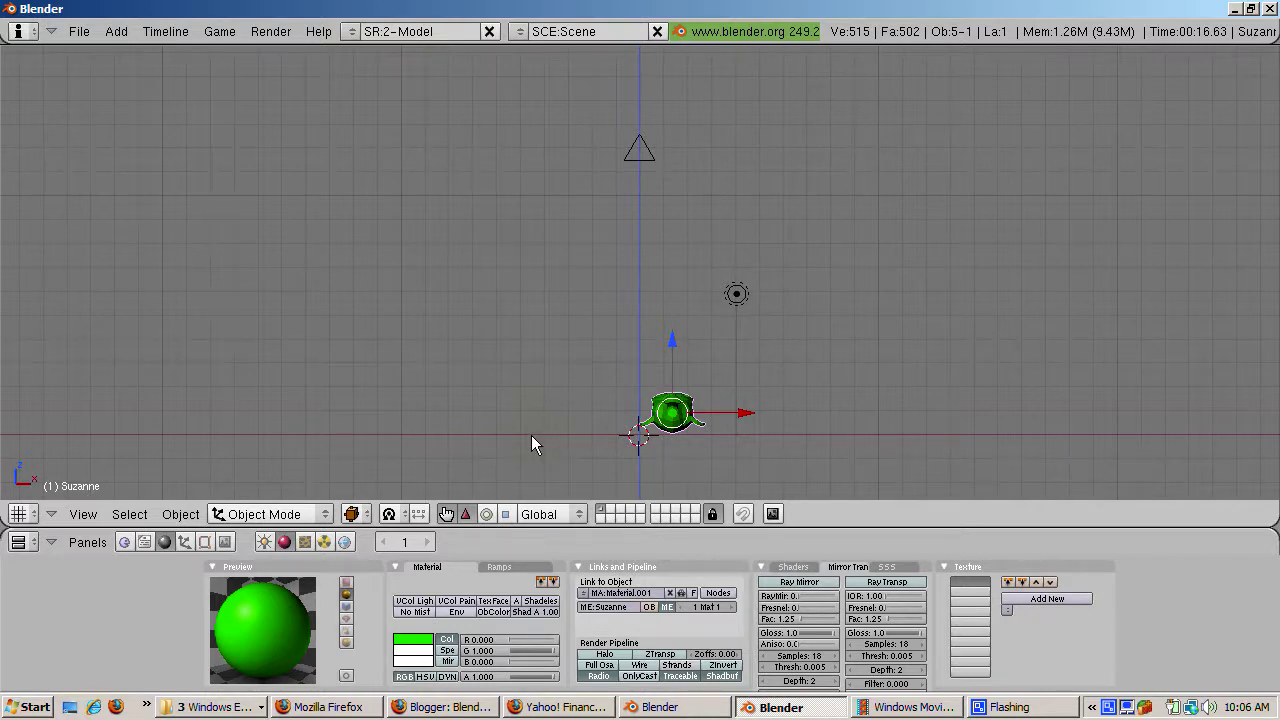
# Set the monkey head to smooth shading and add a Subsurf modifier with Levels 2 and Render Levels 3
pyautogui.click(207, 542)
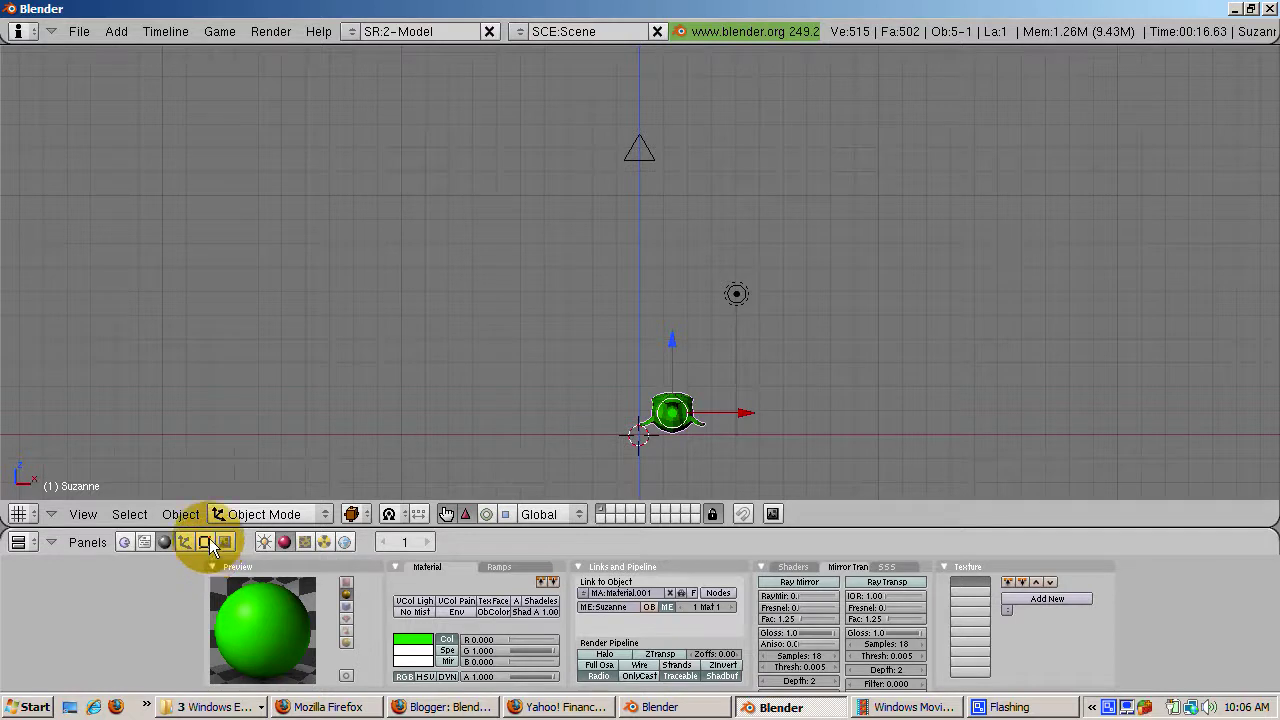
pyautogui.click(305, 675)
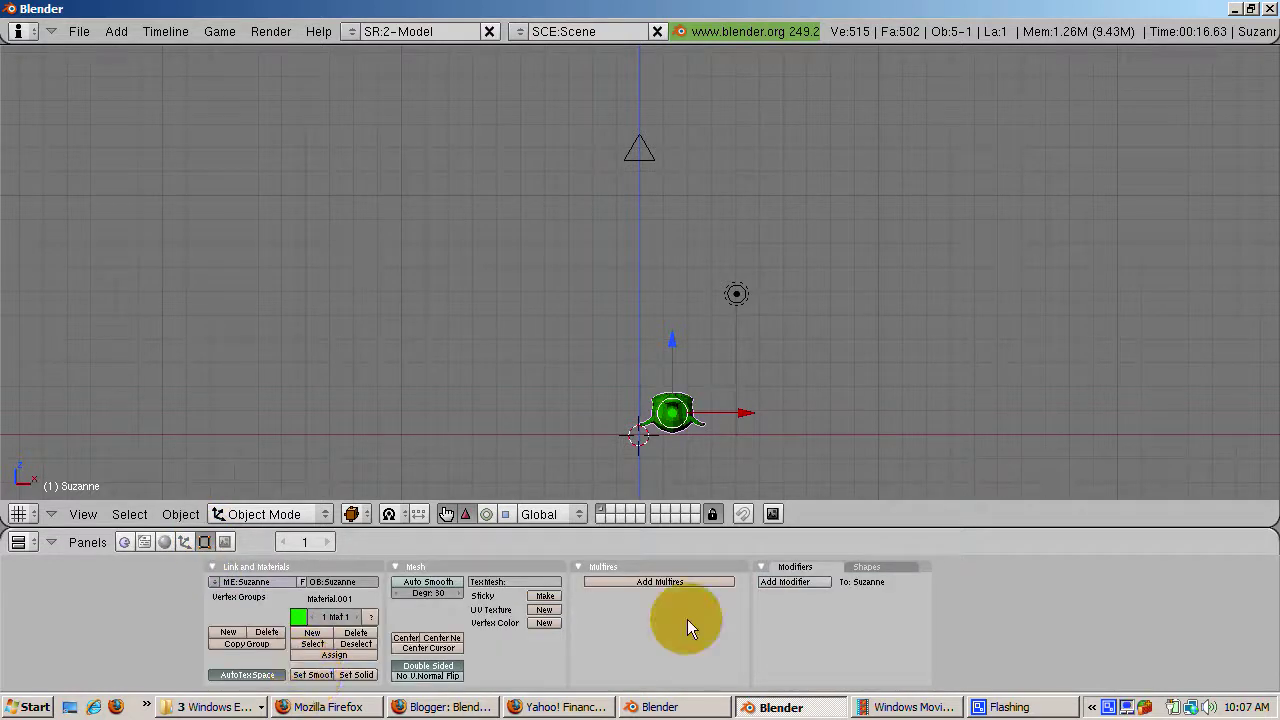
pyautogui.click(800, 583)
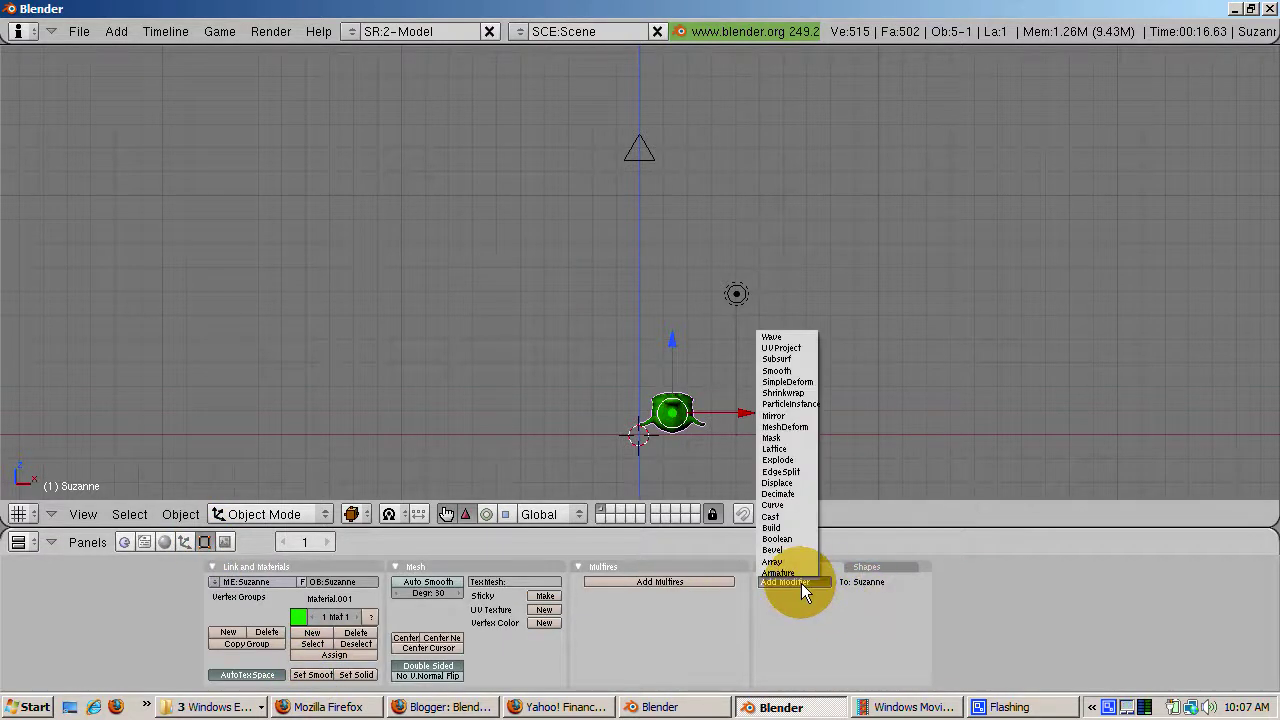
pyautogui.click(780, 359)
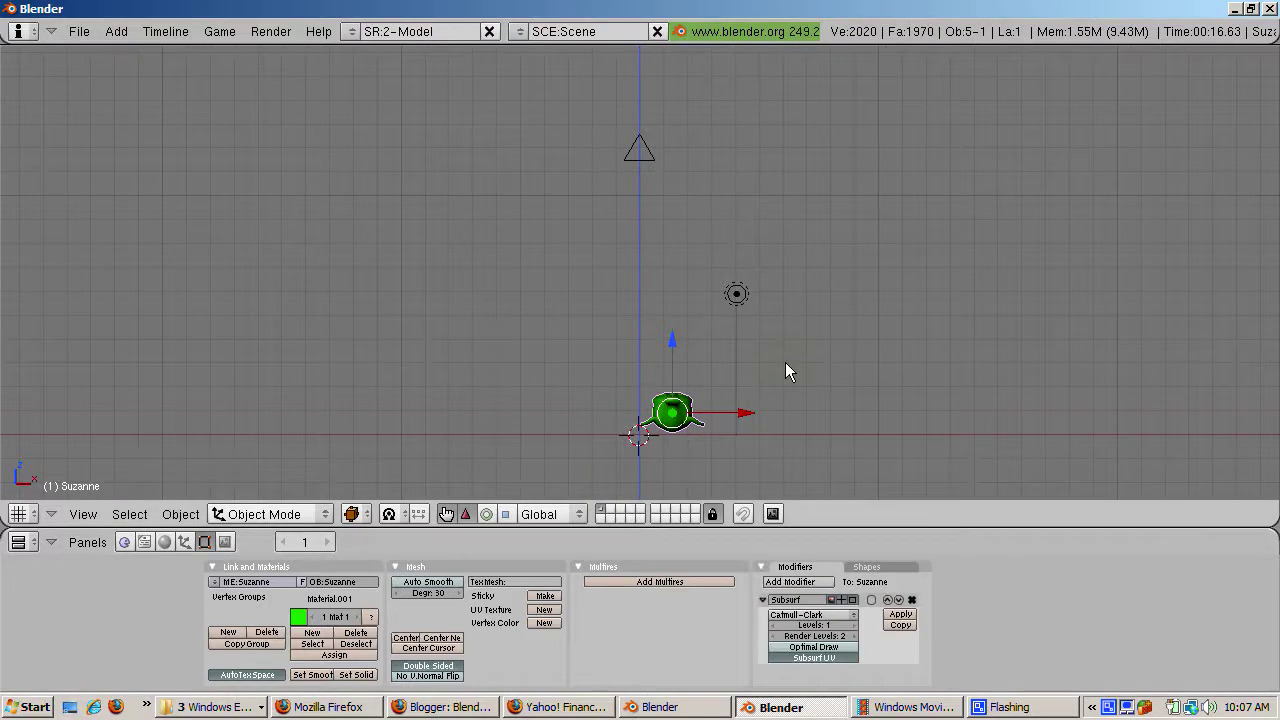
pyautogui.click(853, 625)
pyautogui.click(853, 636)
# Add a UV sphere with 32 segments and radius 1.00, placed beside the monkey head toward negative X
pyautogui.press('space')
pyautogui.moveTo(925, 305)
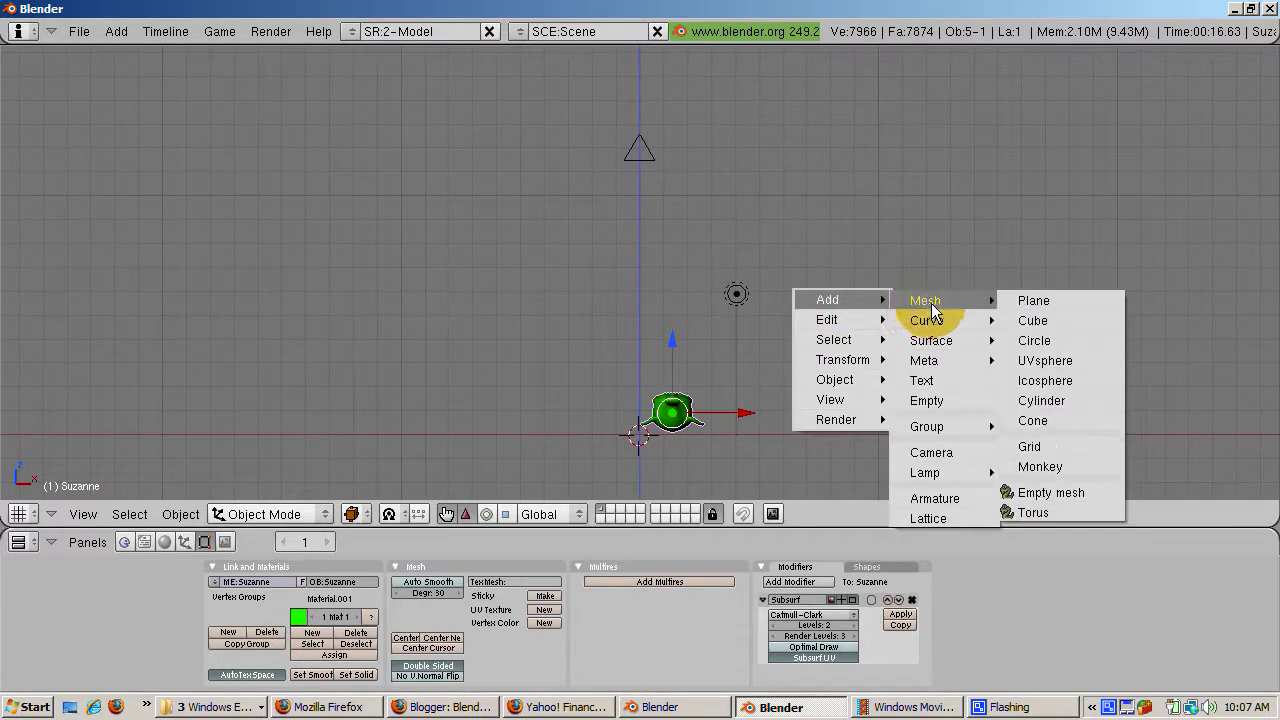
pyautogui.click(1030, 360)
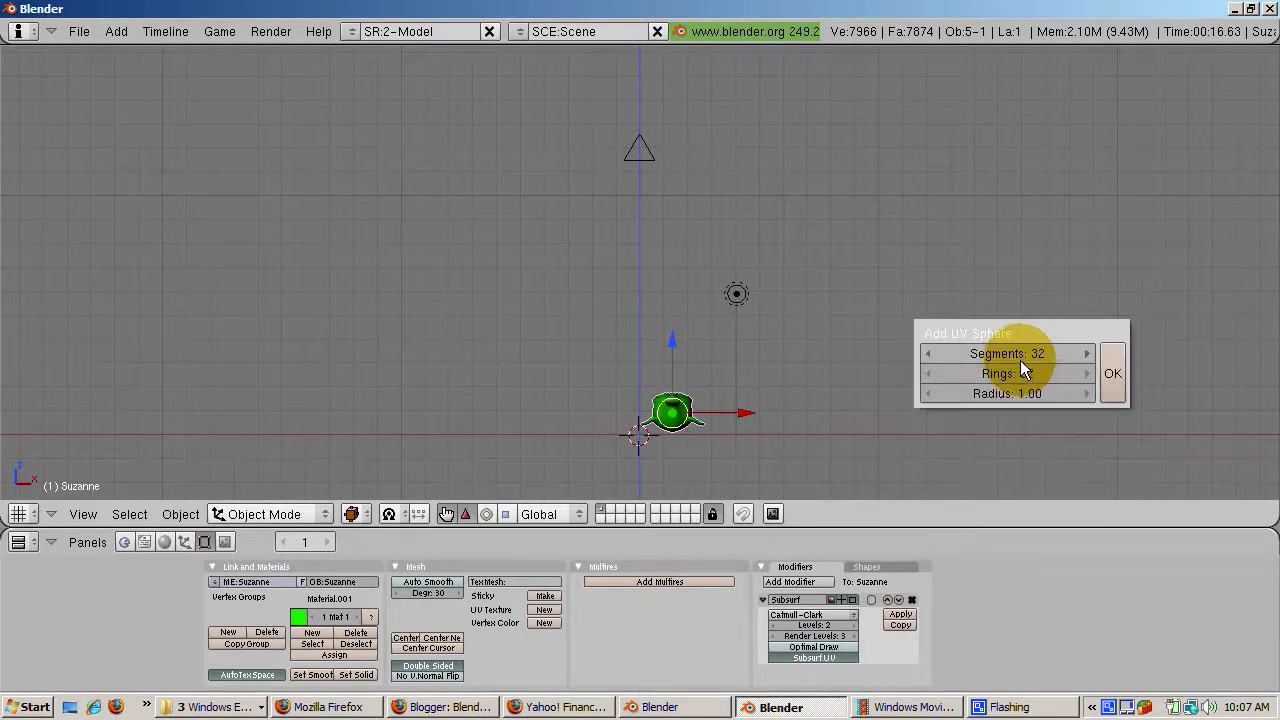
pyautogui.click(1110, 372)
# Give the sphere a new blue material with R 0.000, G 0.000 and B 1.000
pyautogui.click(166, 541)
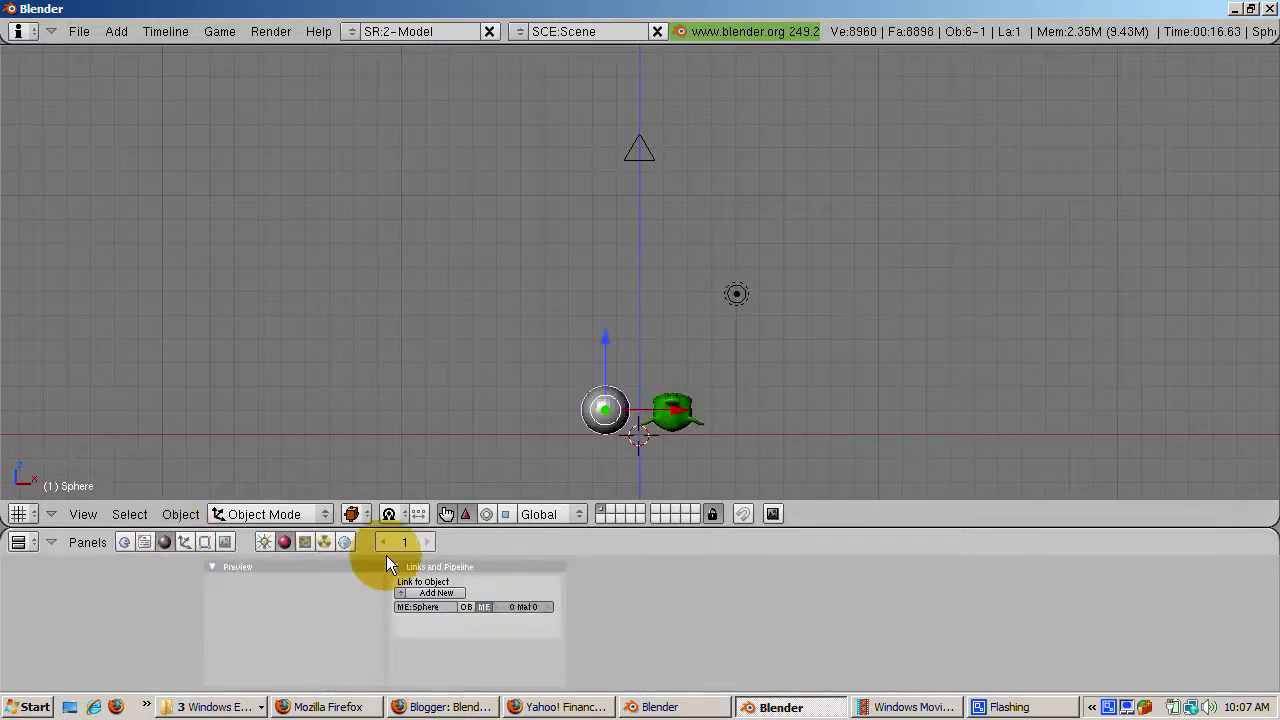
pyautogui.click(424, 592)
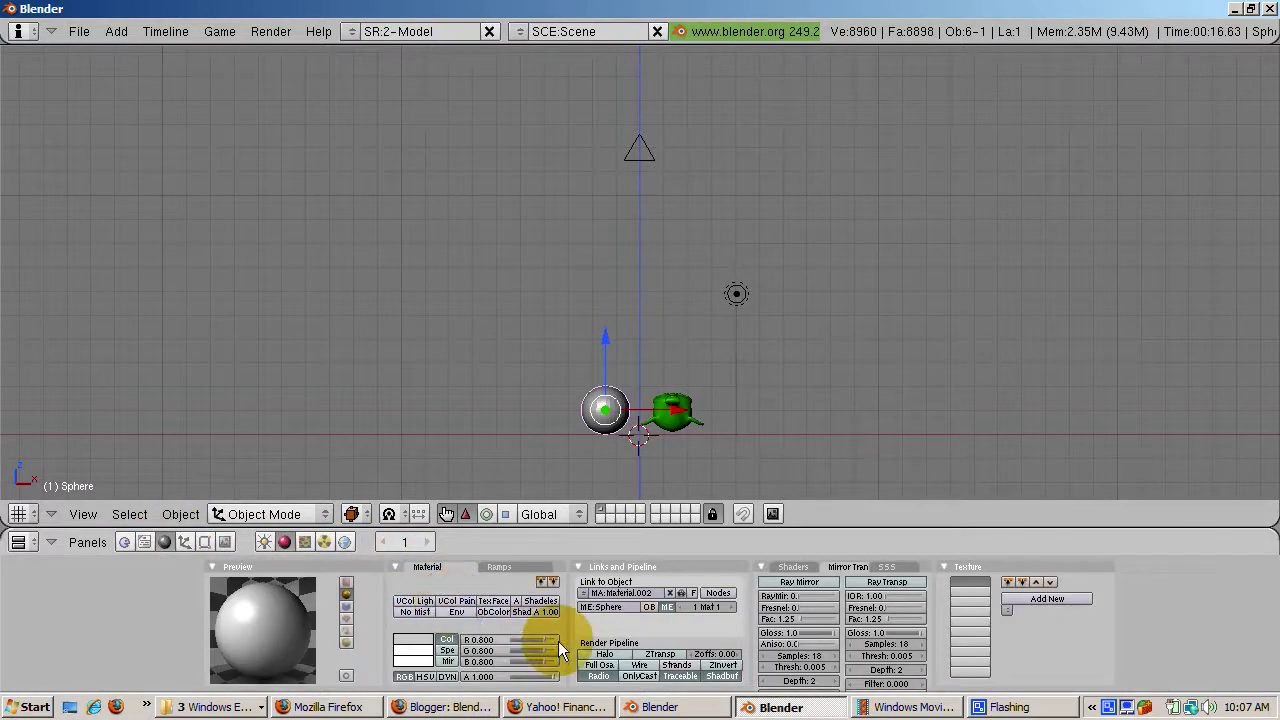
pyautogui.moveTo(558, 641)
pyautogui.mouseDown()
pyautogui.moveTo(510, 640)
pyautogui.moveTo(573, 660)
pyautogui.mouseUp()
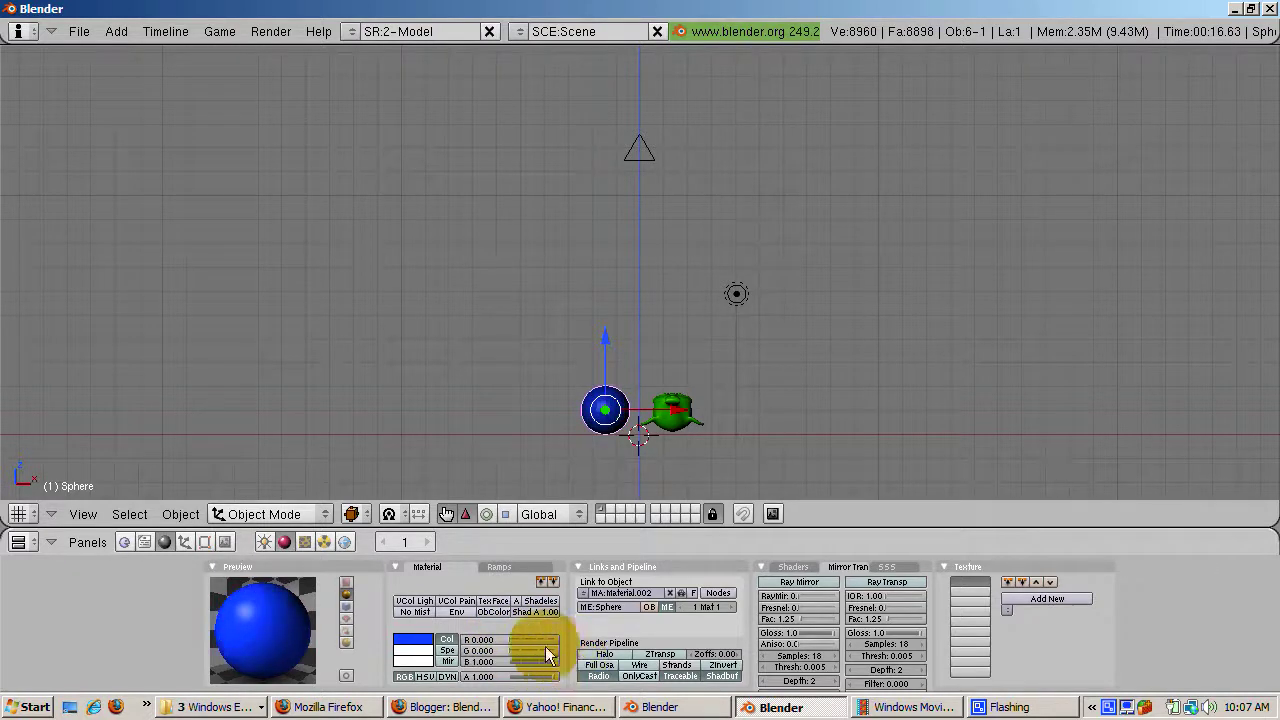
# Set the sphere to smooth shading and test-render the scene, closing the render window when finished
pyautogui.click(205, 542)
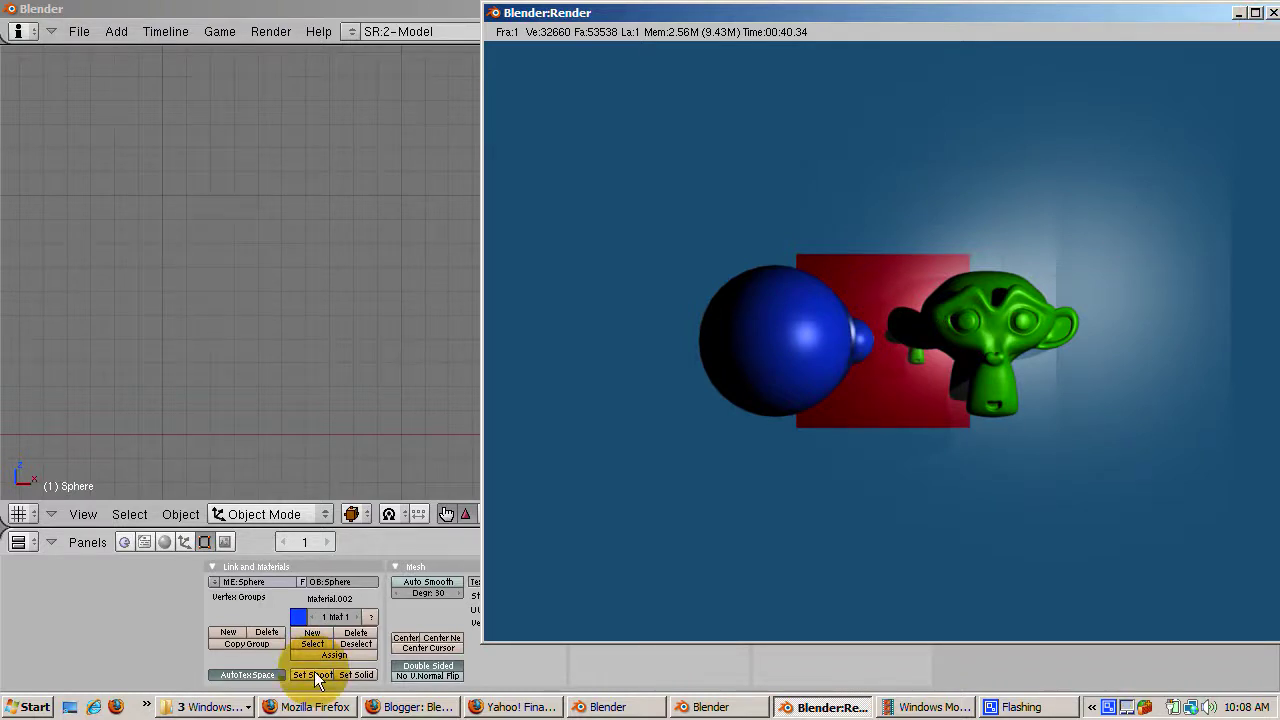
pyautogui.click(314, 675)
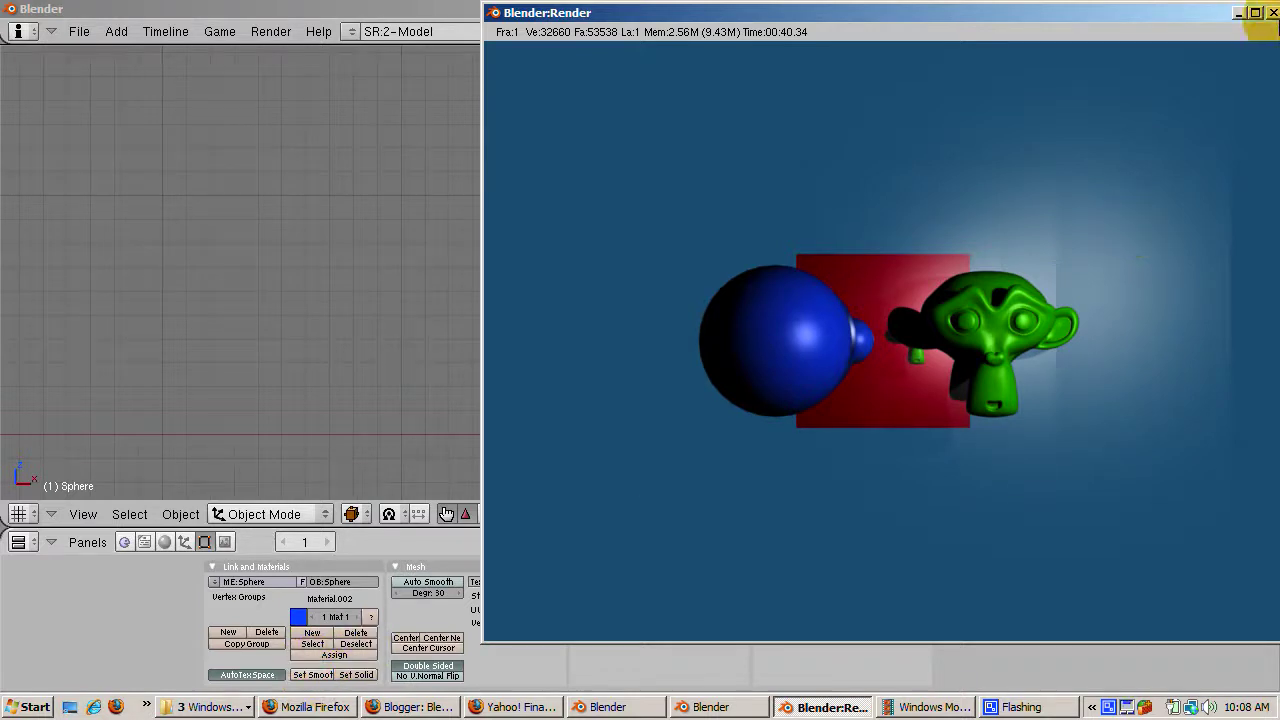
pyautogui.click(315, 674)
pyautogui.click(1270, 13)
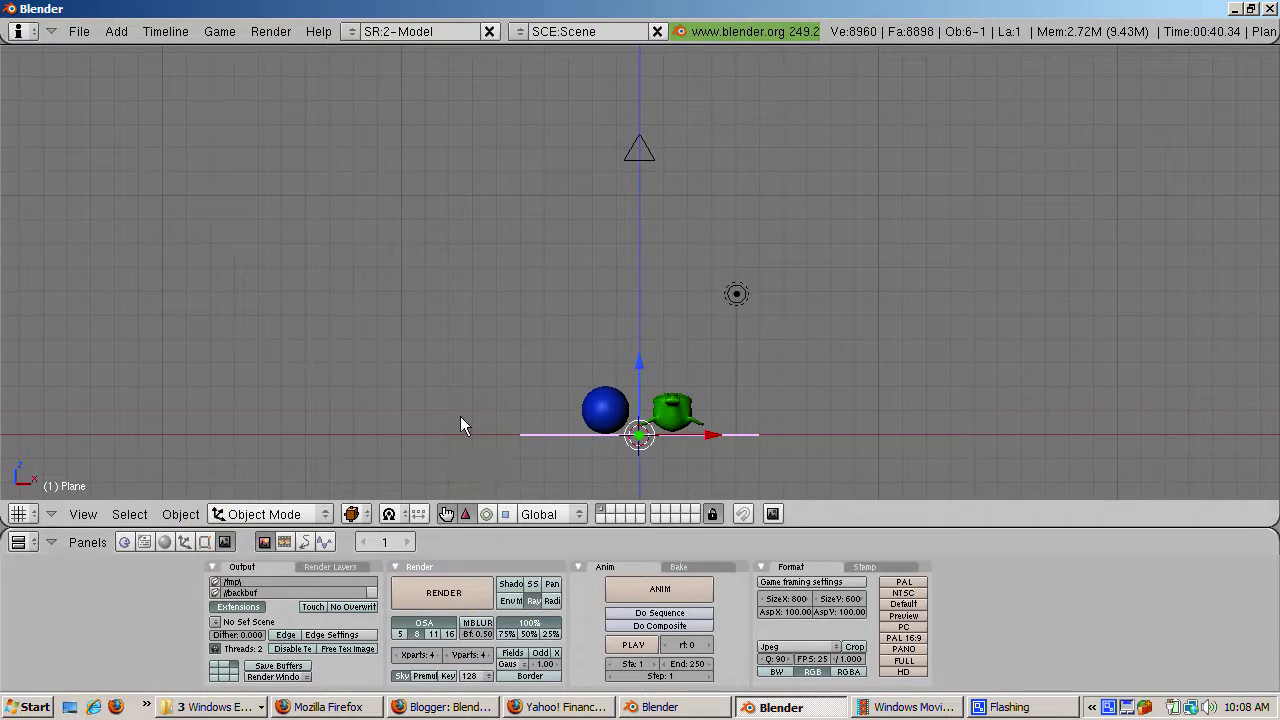
# Test-render the scene, set the red plane's RayMir to 0, and render again to compare
pyautogui.press('F12')
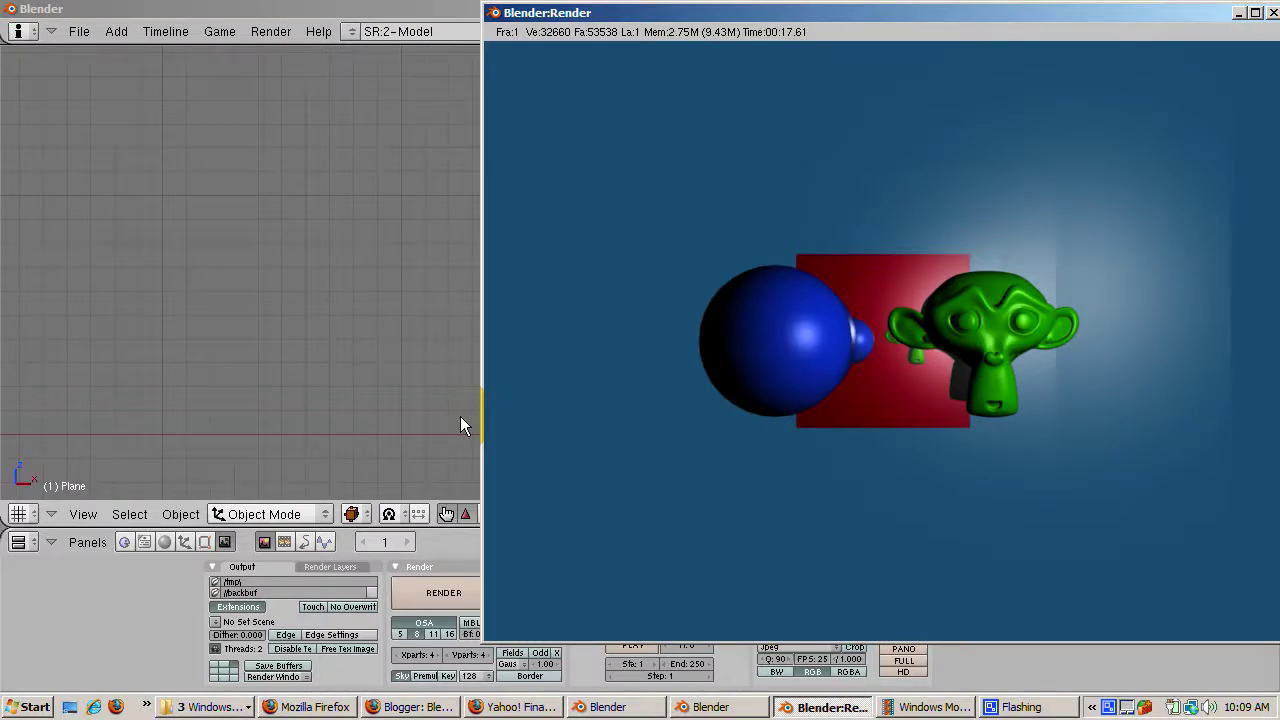
pyautogui.click(1272, 12)
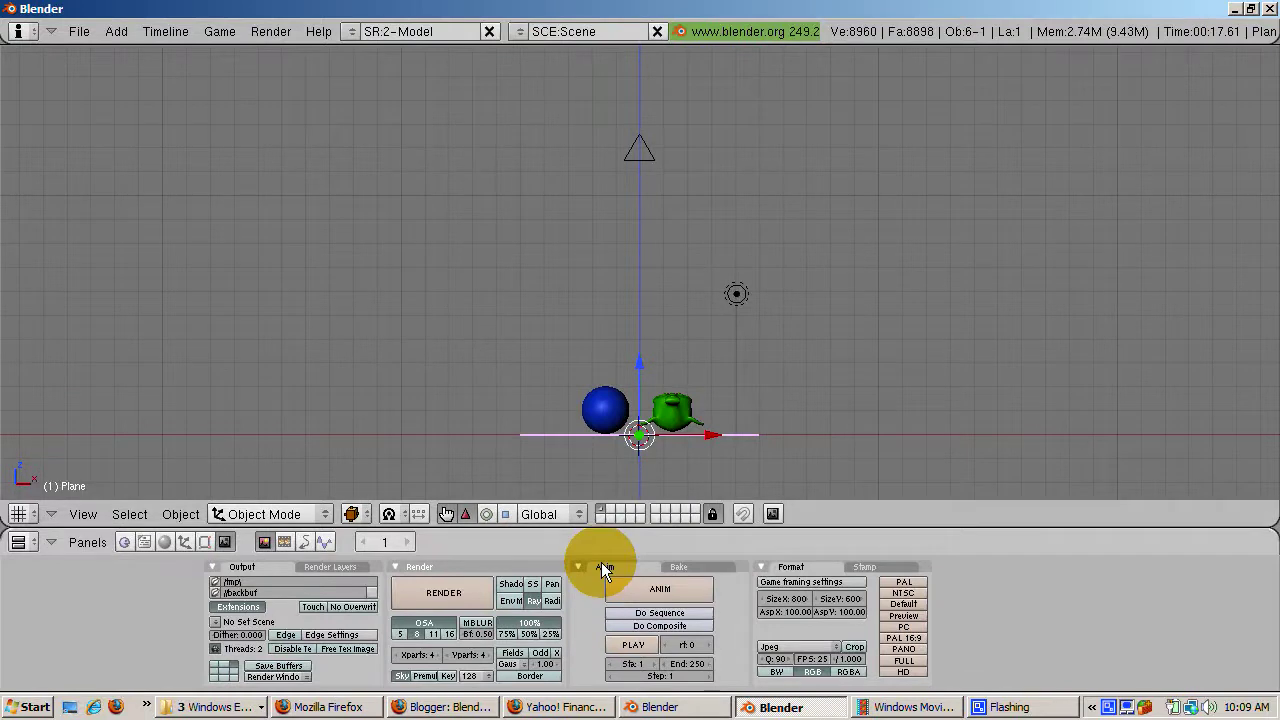
pyautogui.click(166, 542)
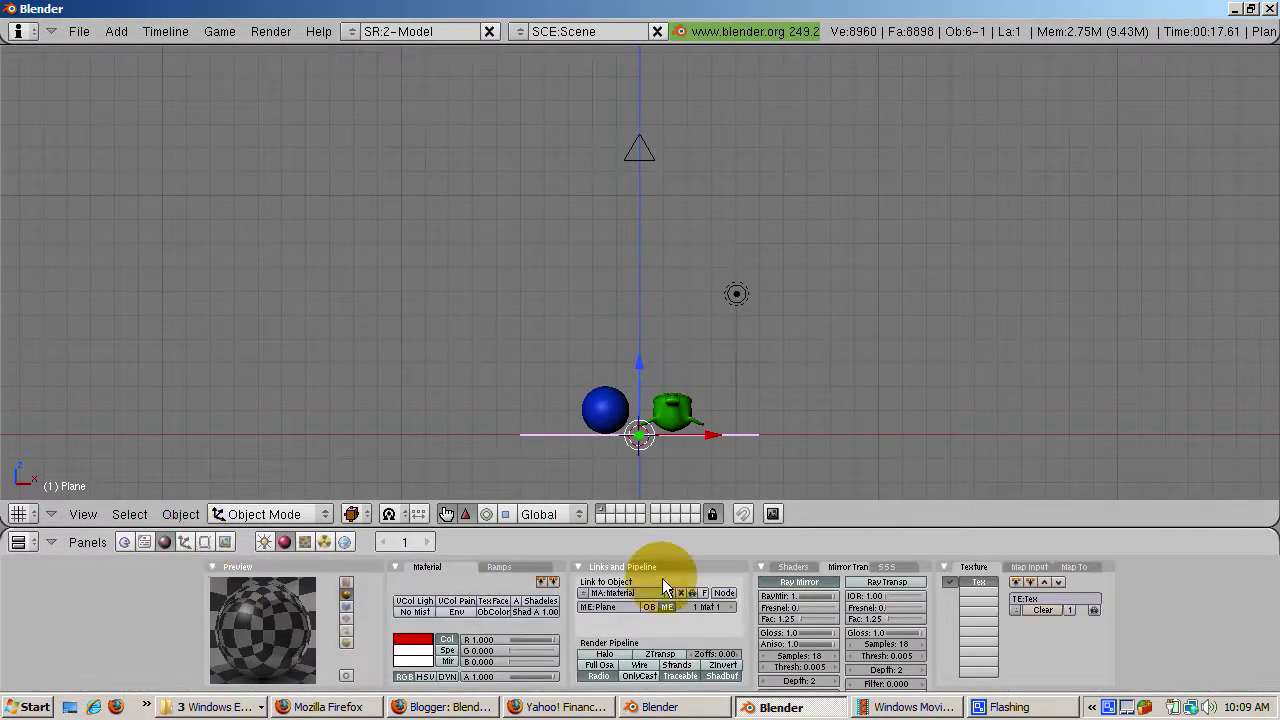
pyautogui.moveTo(843, 594); pyautogui.dragTo(788, 599)
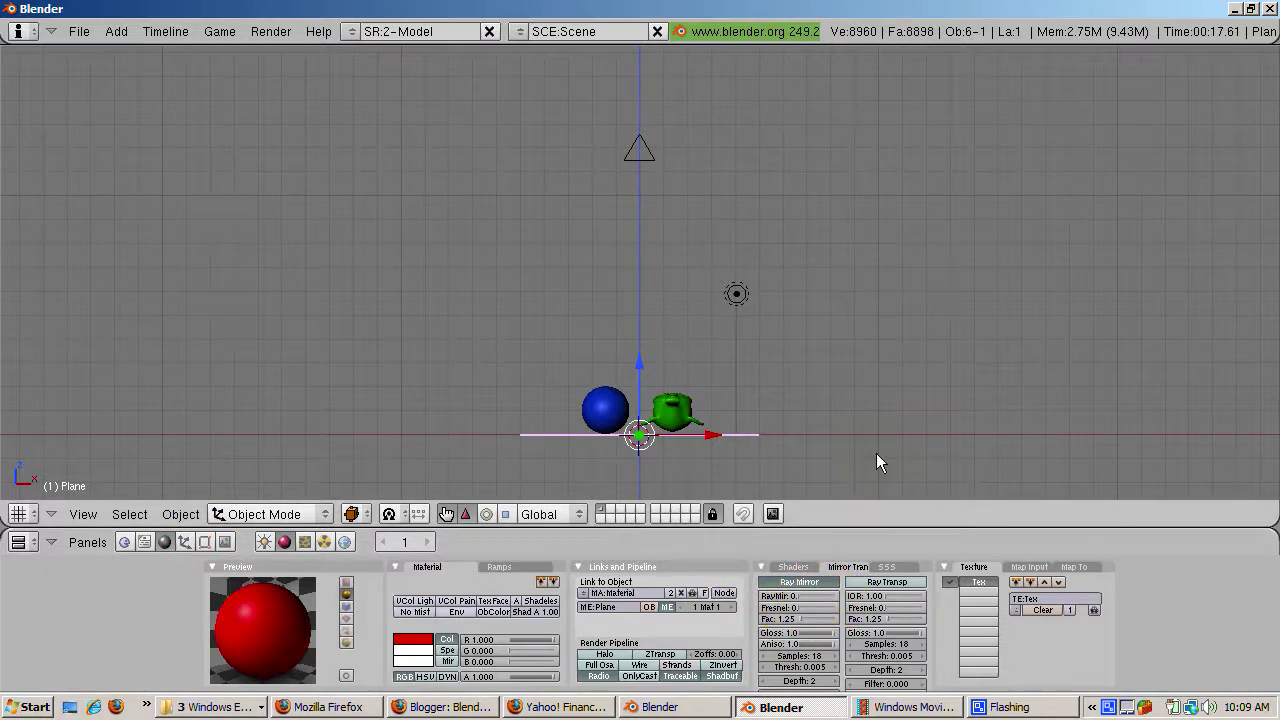
pyautogui.press('F12')
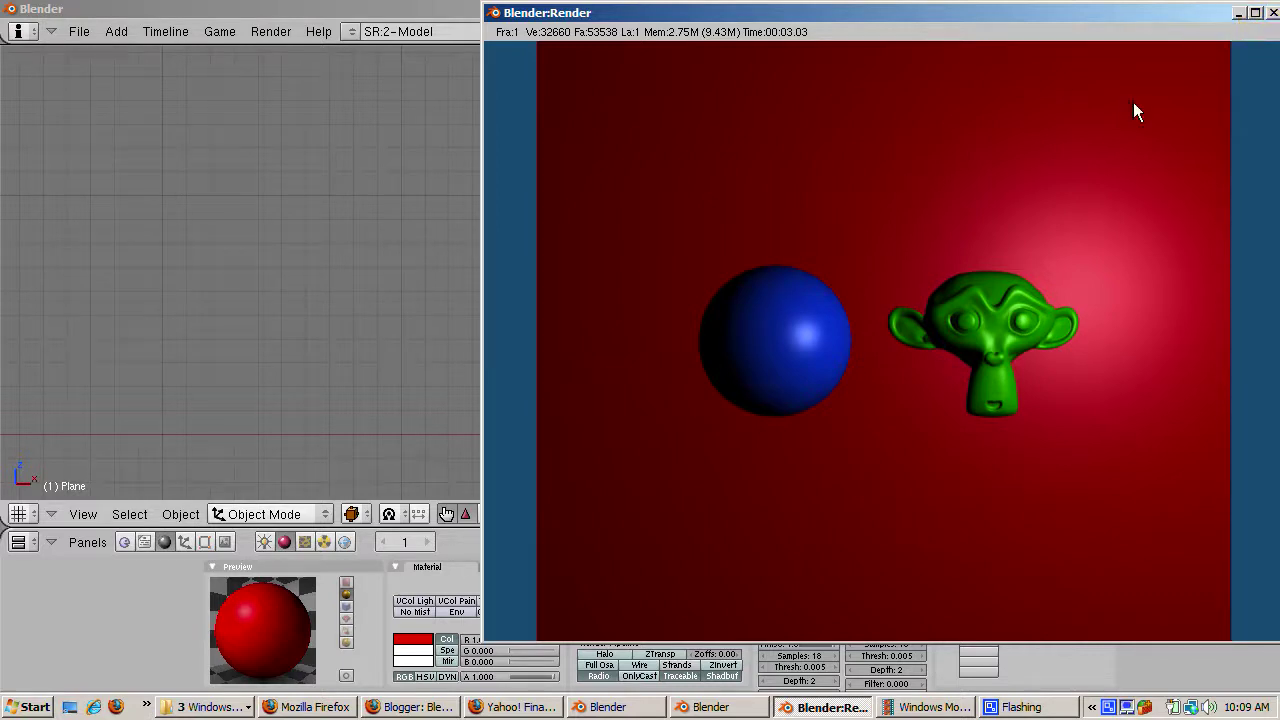
pyautogui.click(1271, 12)
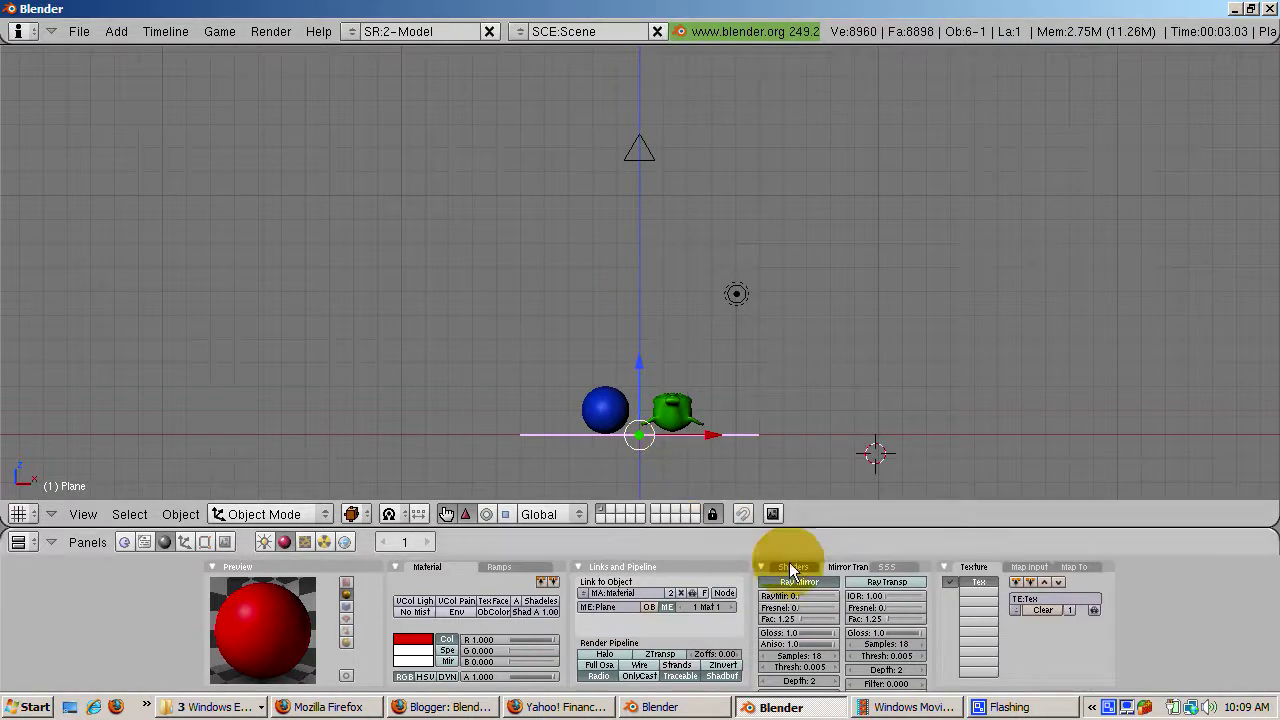
# Raise the red plane's RayMir to a partial reflection strength and test-render the scene, closing the render window when finished
pyautogui.click(795, 600)
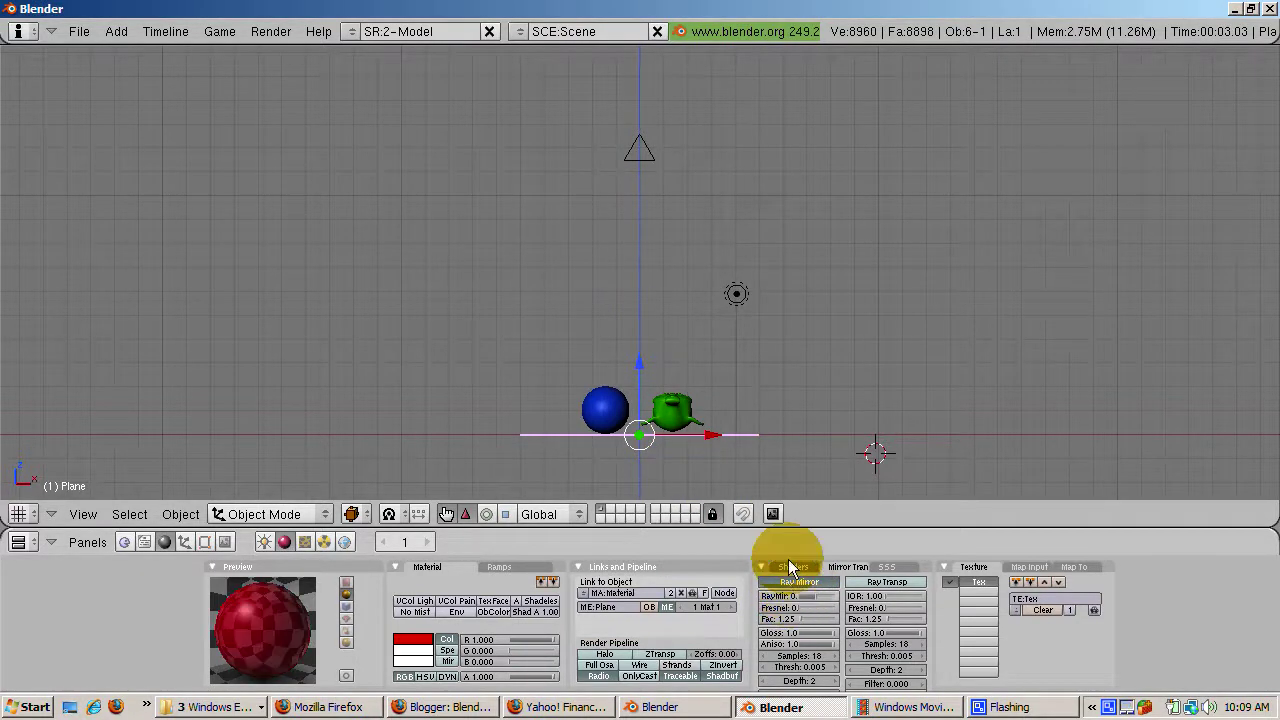
pyautogui.press('F12')
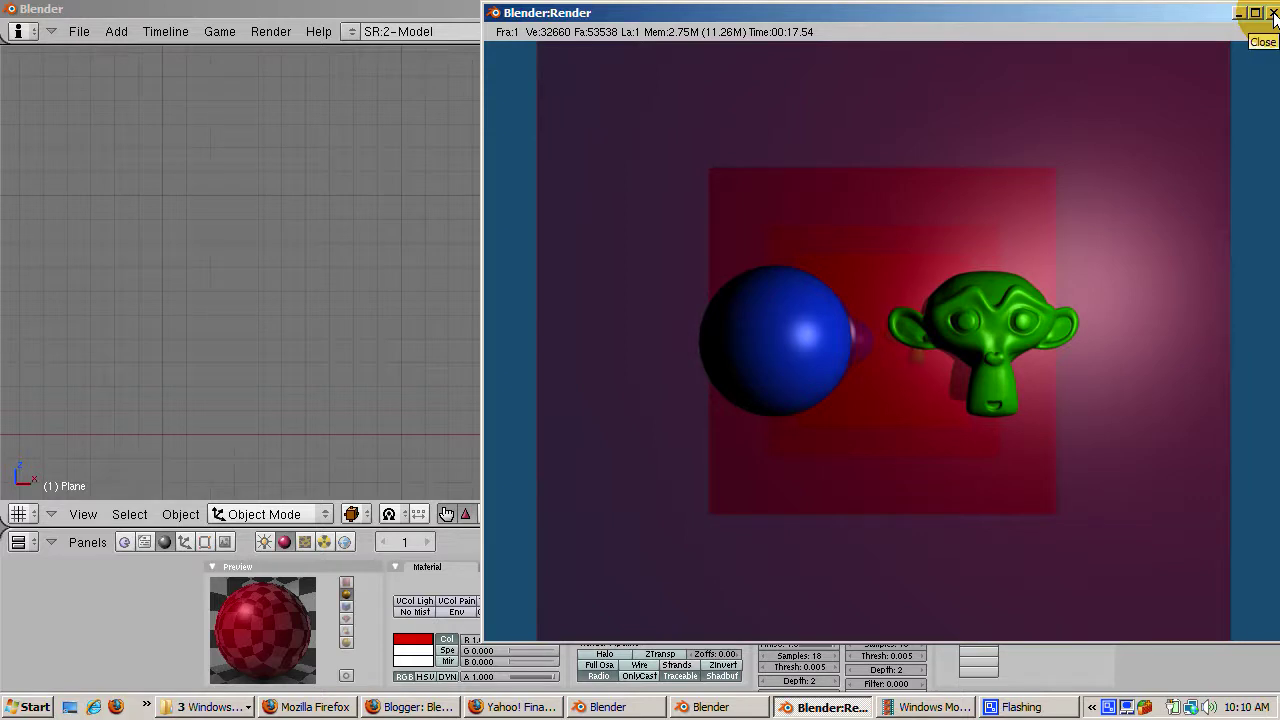
pyautogui.click(1274, 14)
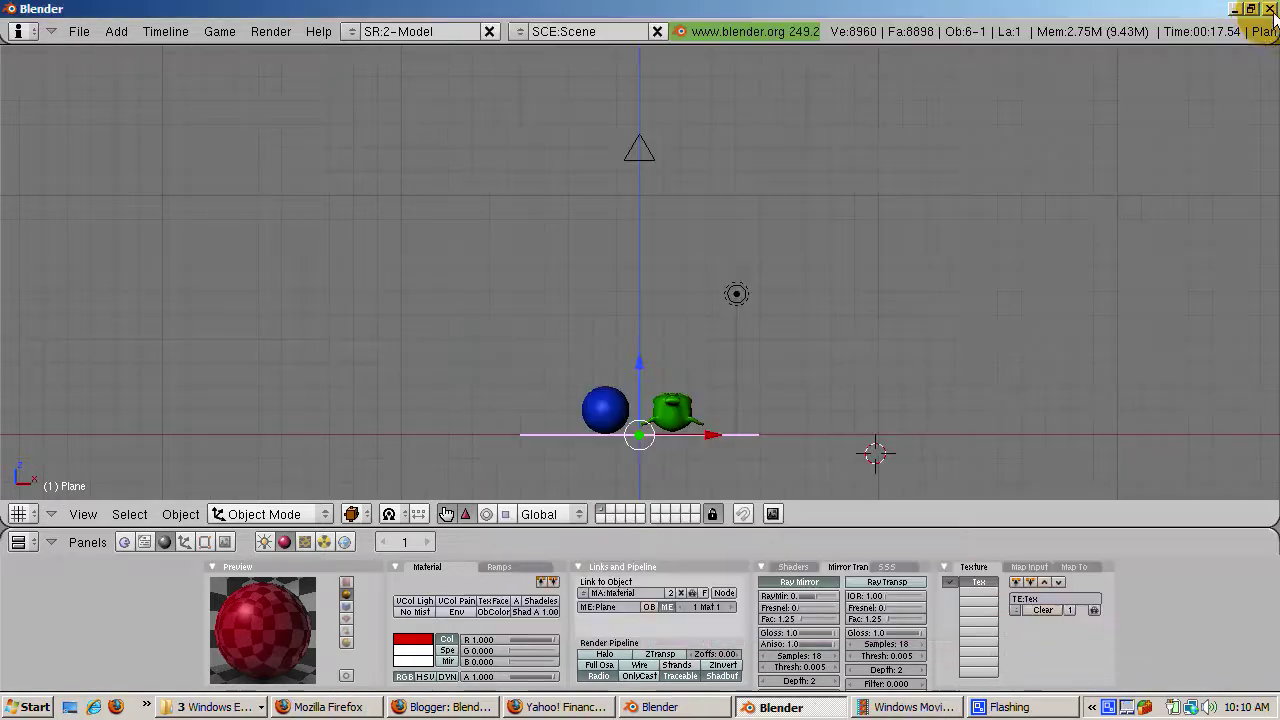
# Set the plane's RayMir to 1 and change its mirror colour to golden yellow, checking the result with a test render
pyautogui.moveTo(818, 601); pyautogui.dragTo(850, 594)
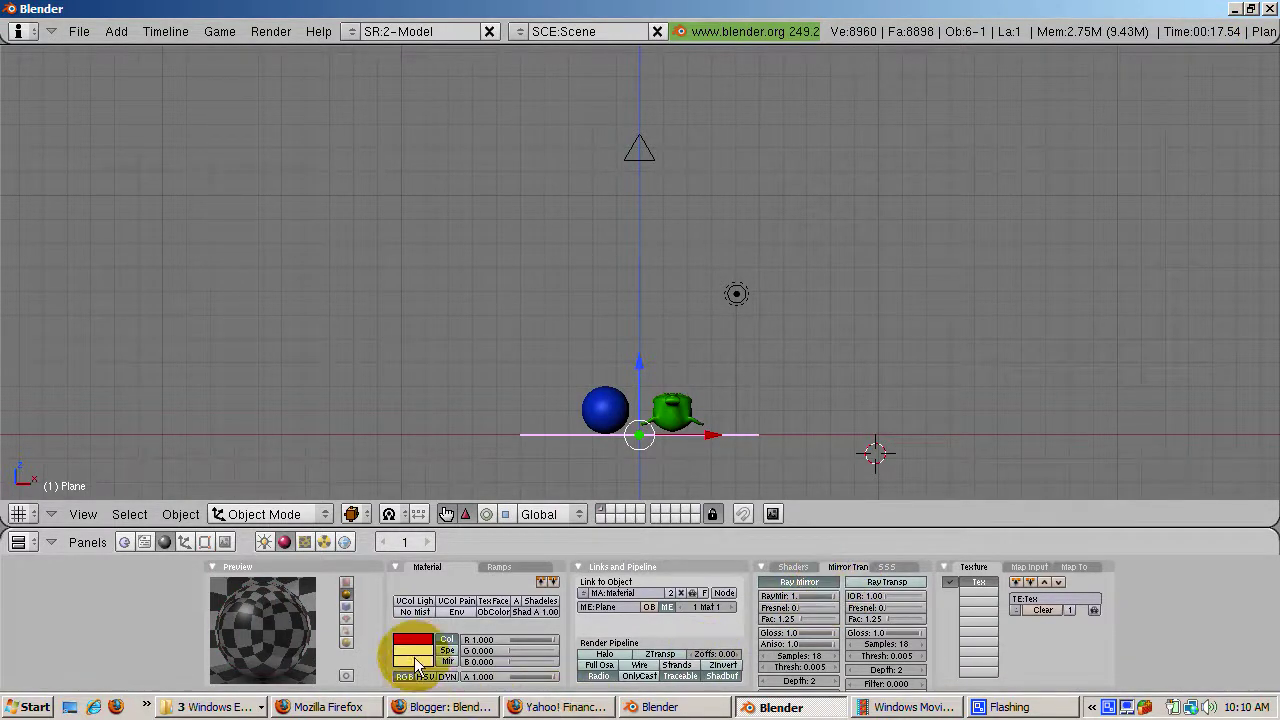
pyautogui.click(420, 662)
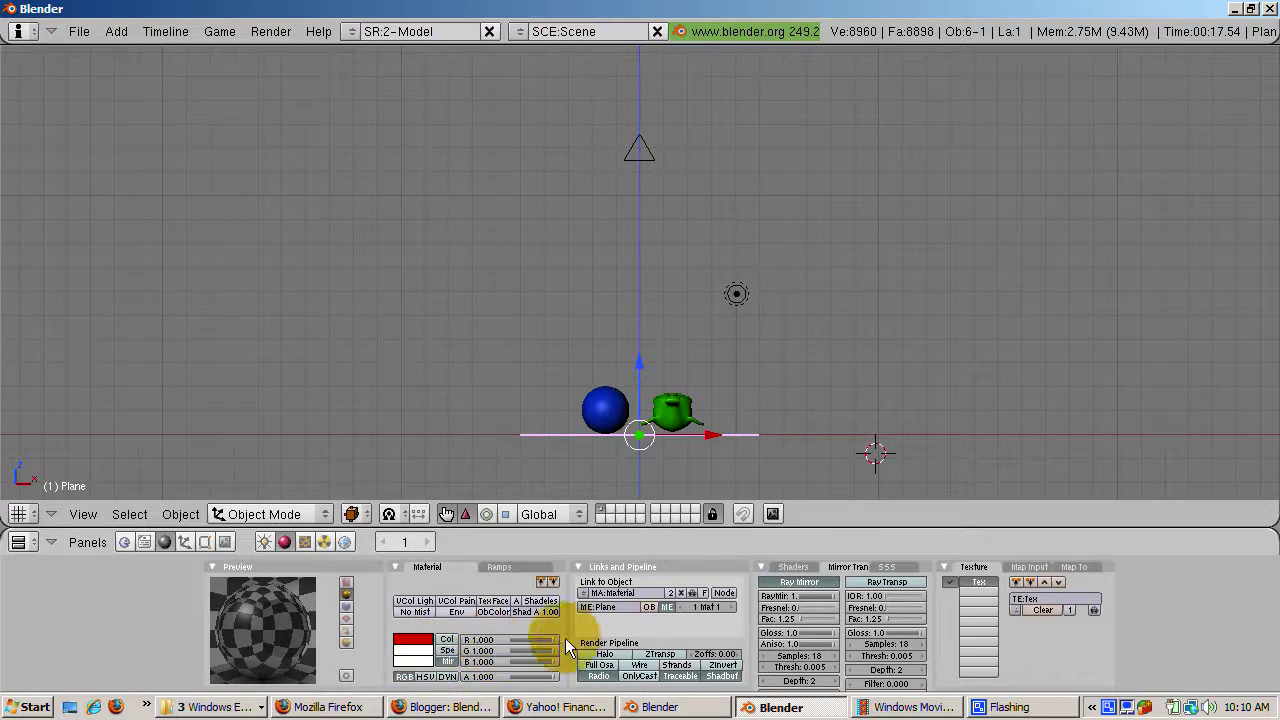
pyautogui.moveTo(552, 655); pyautogui.dragTo(500, 659)
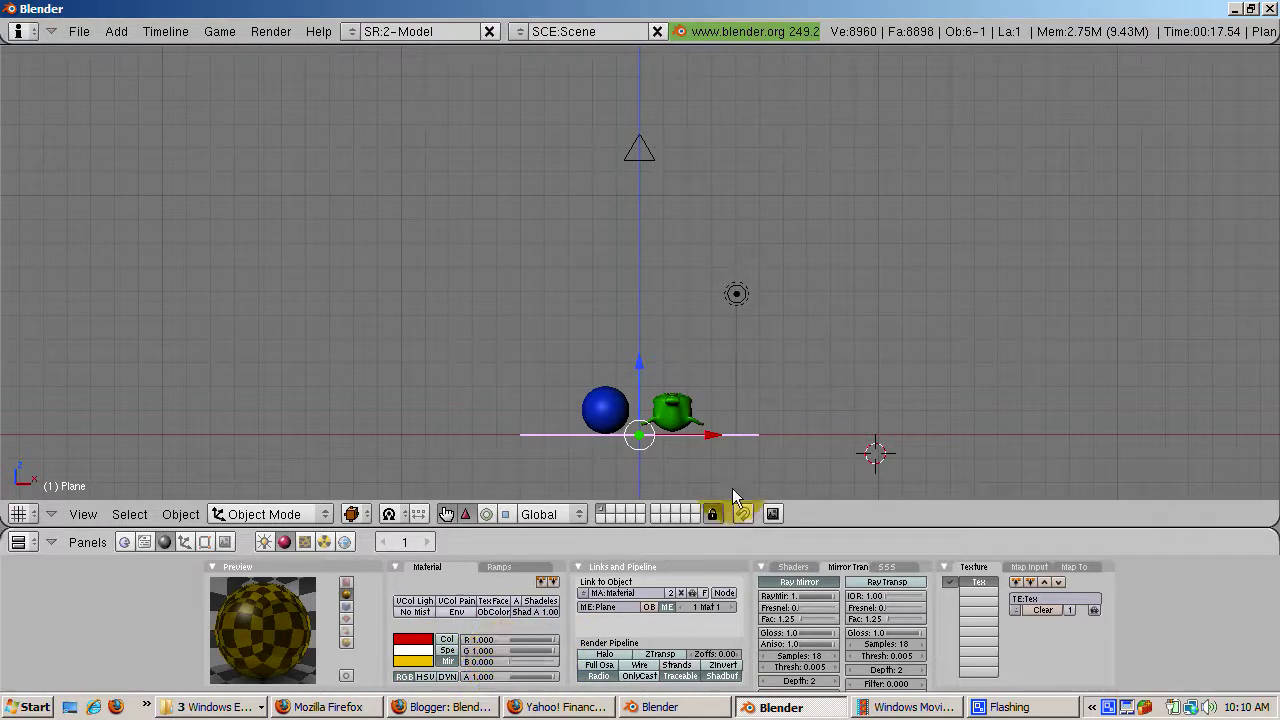
pyautogui.press('F12')
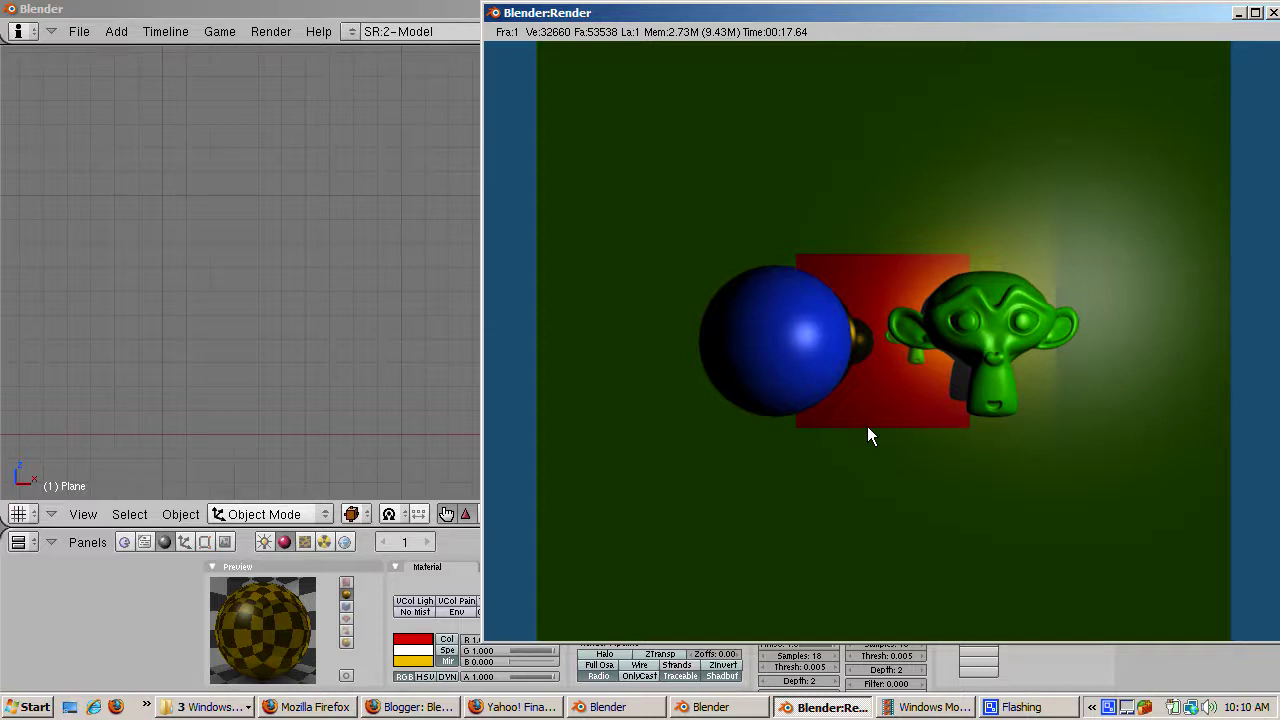
pyautogui.click(1273, 12)
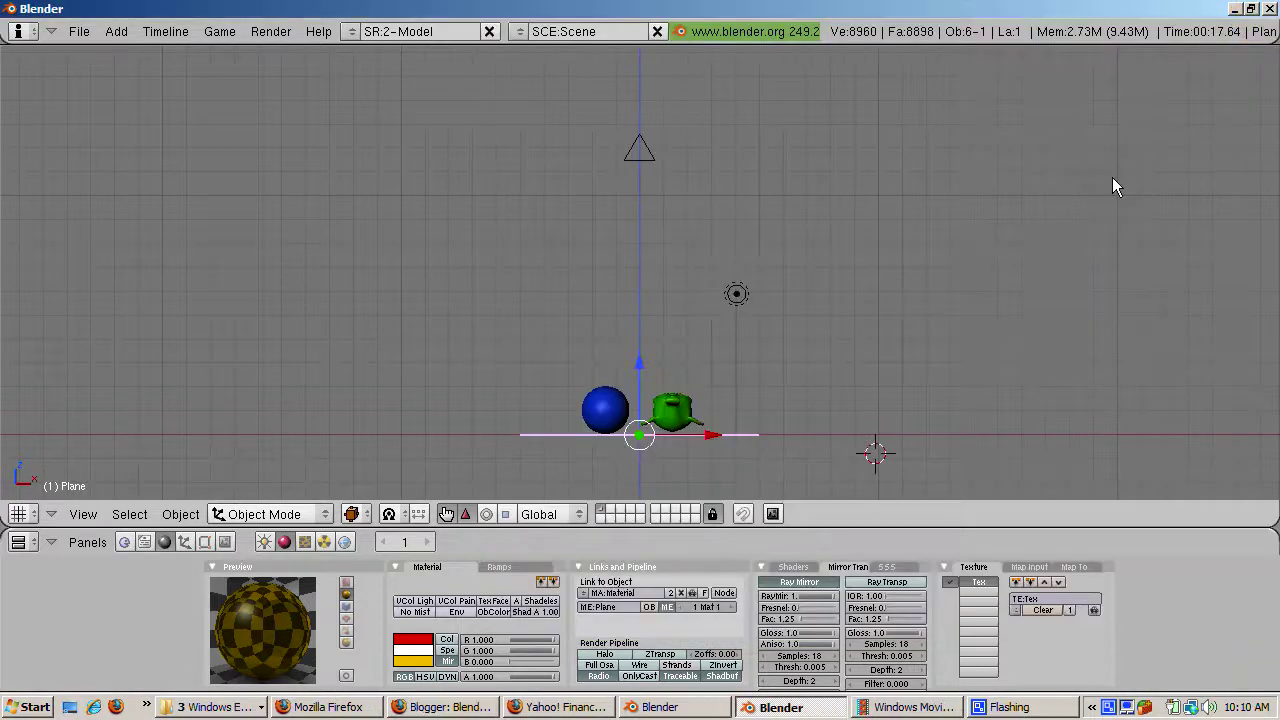
# Set the plane's ray-mirror Depth to 5 and test-render the scene, closing the render window when finished
pyautogui.click(830, 681)
pyautogui.click(831, 682)
pyautogui.click(831, 682)
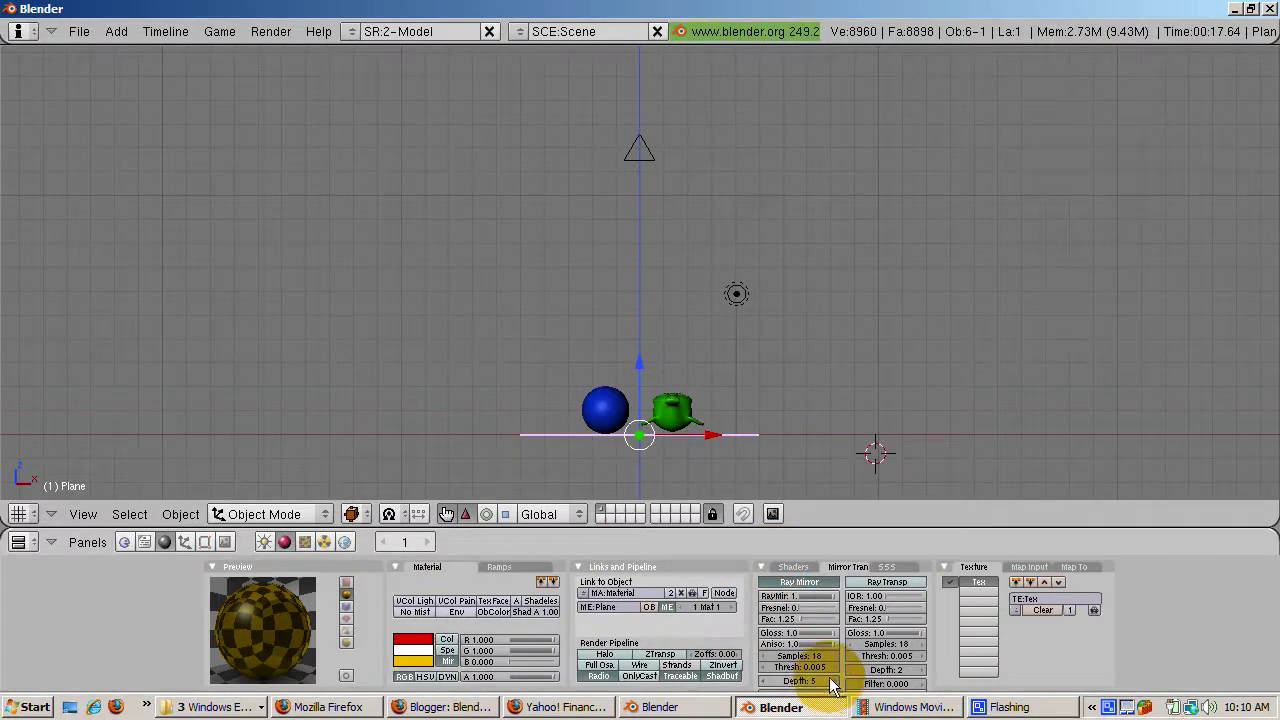
pyautogui.press('F12')
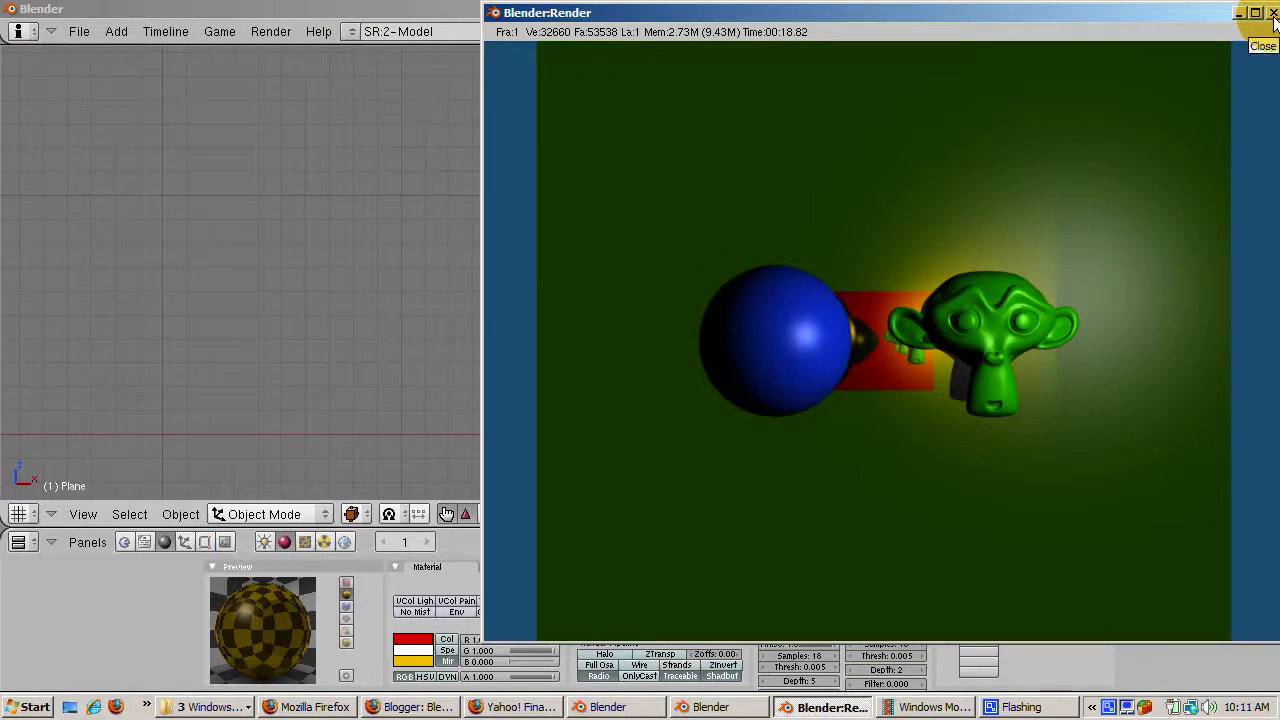
pyautogui.click(1272, 13)
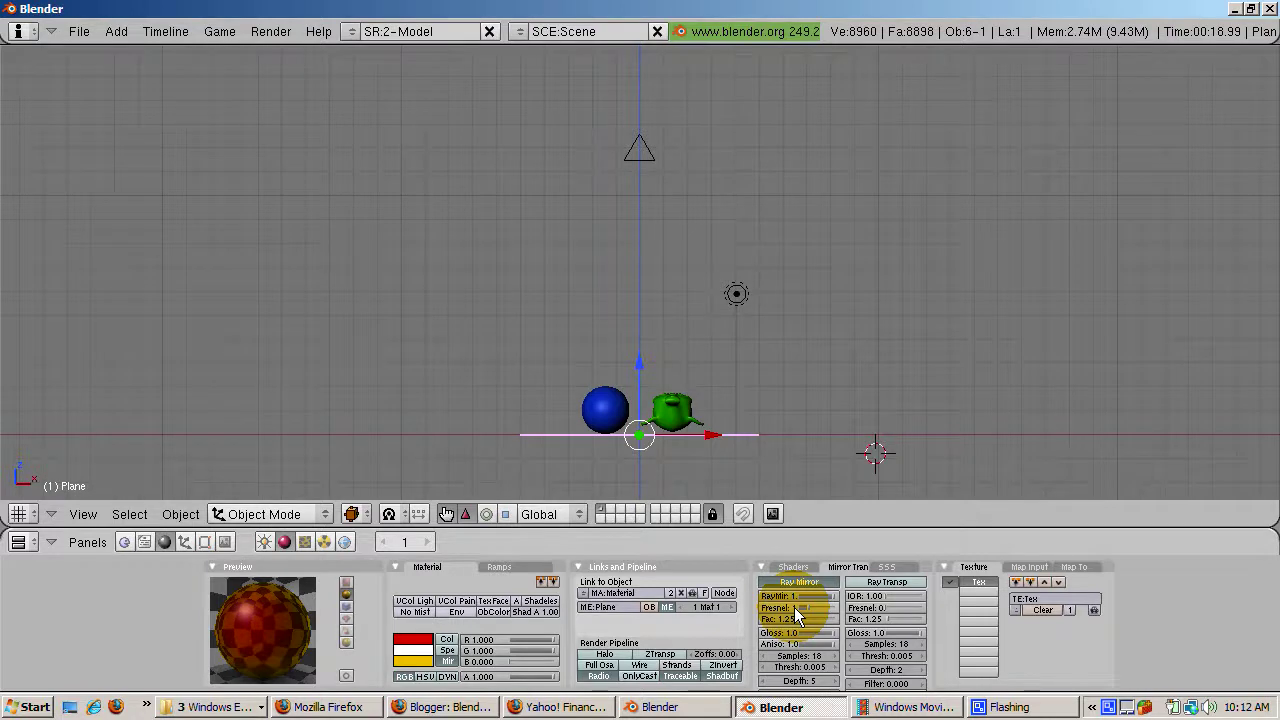
# Render the scene with the plane's current Fresnel setting and reopen the finished render to examine its reflections
pyautogui.press('F12')
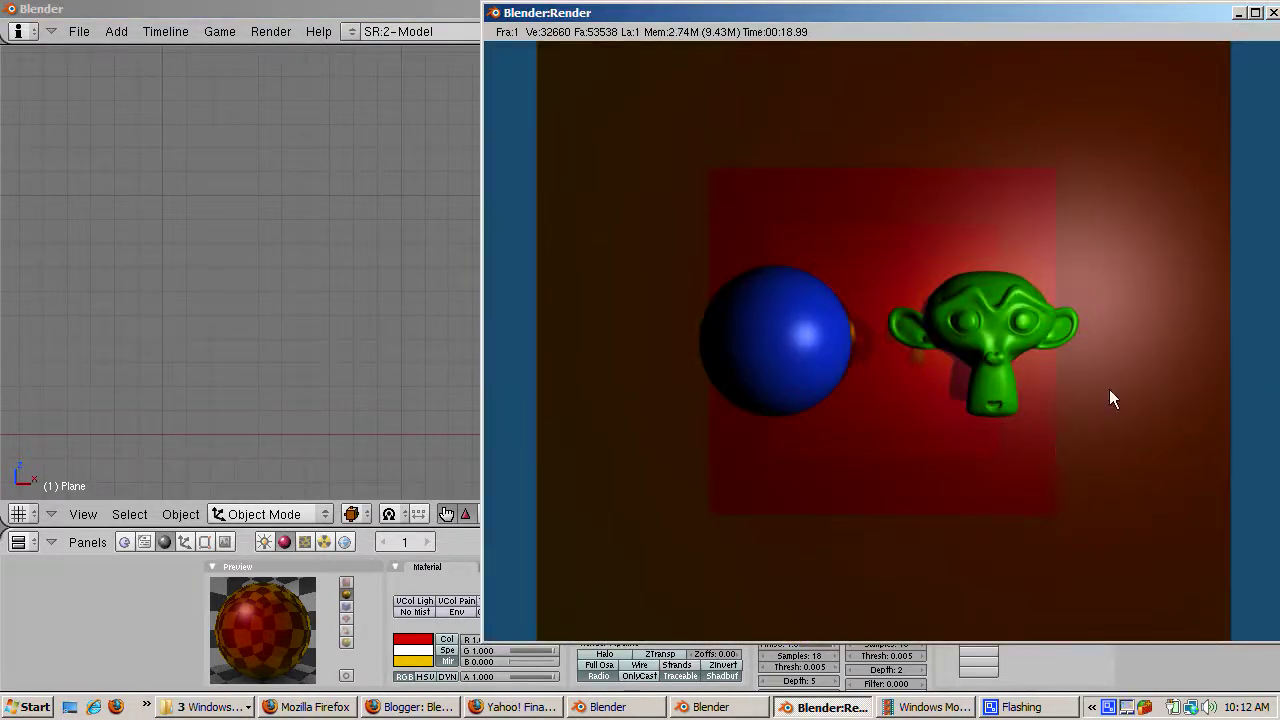
pyautogui.click(1273, 13)
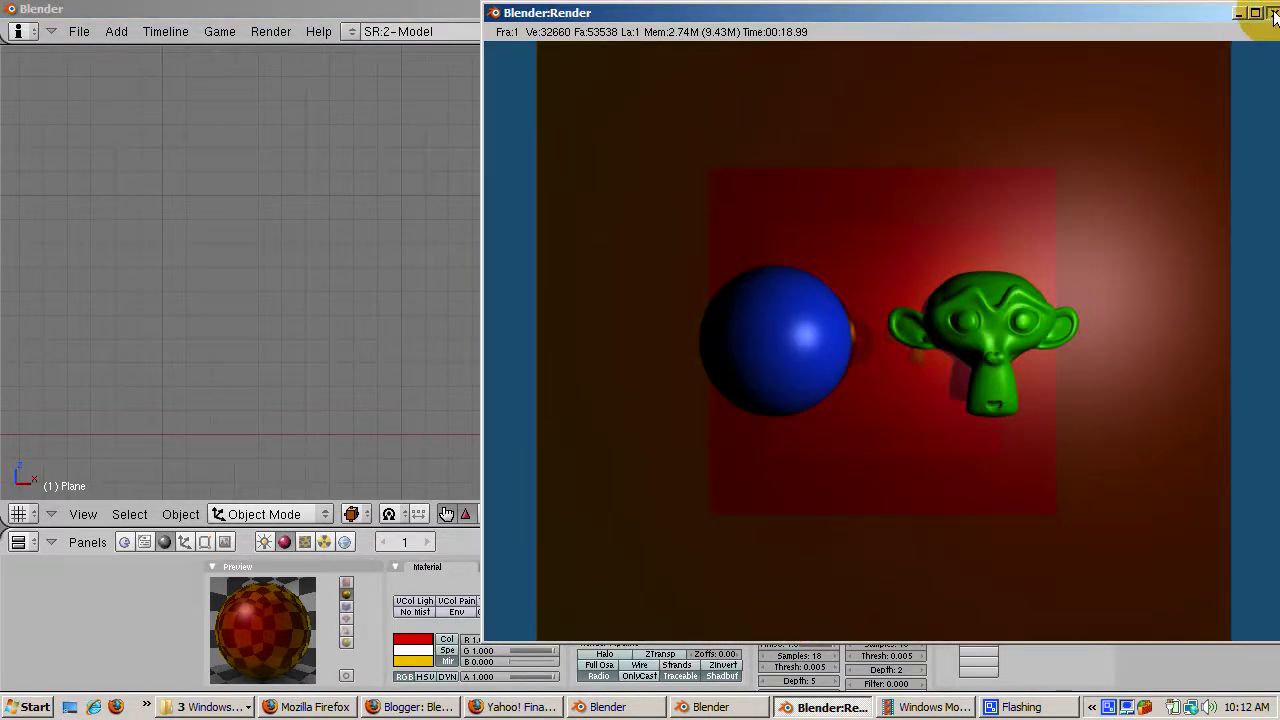
pyautogui.press('F11')
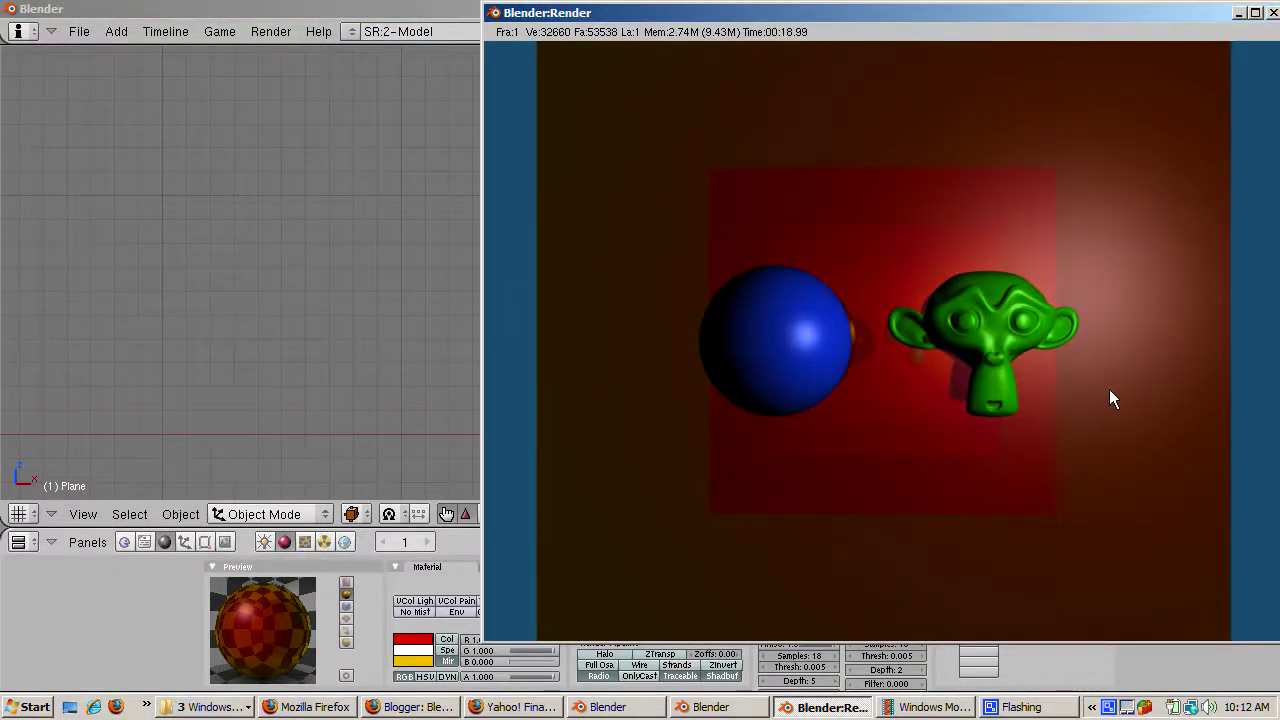
pyautogui.click(1273, 13)
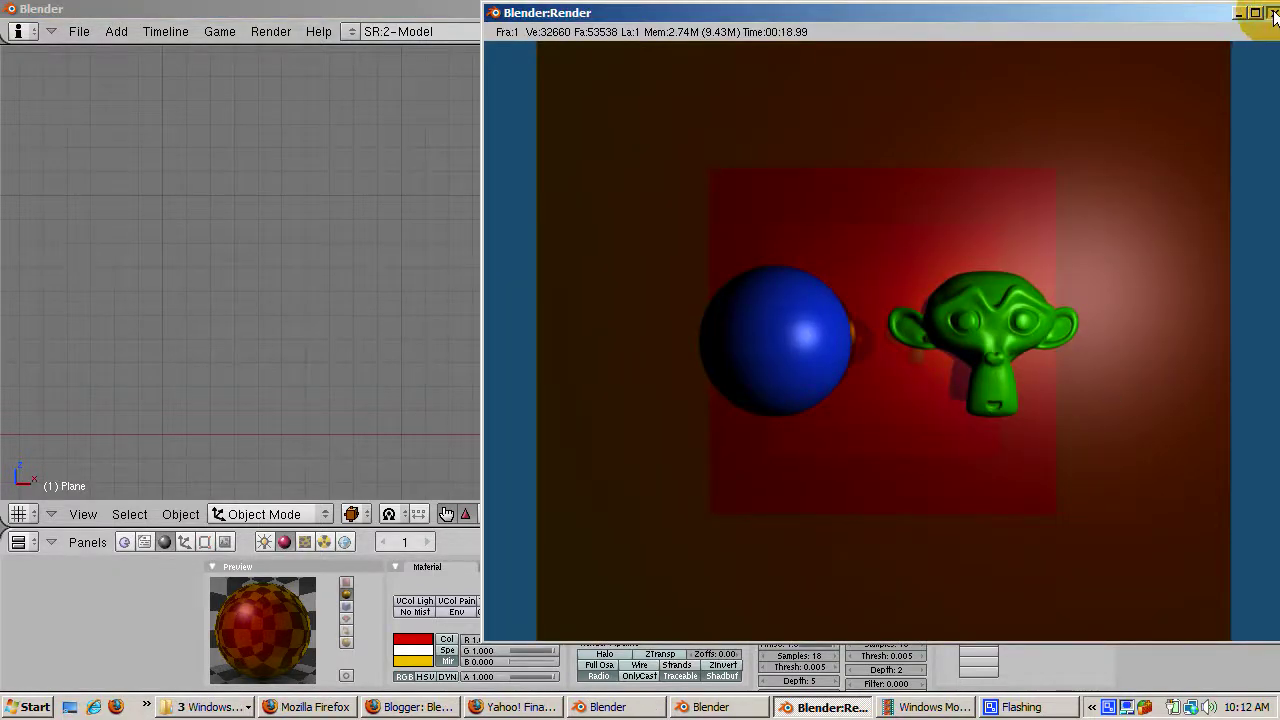
pyautogui.press('F11')
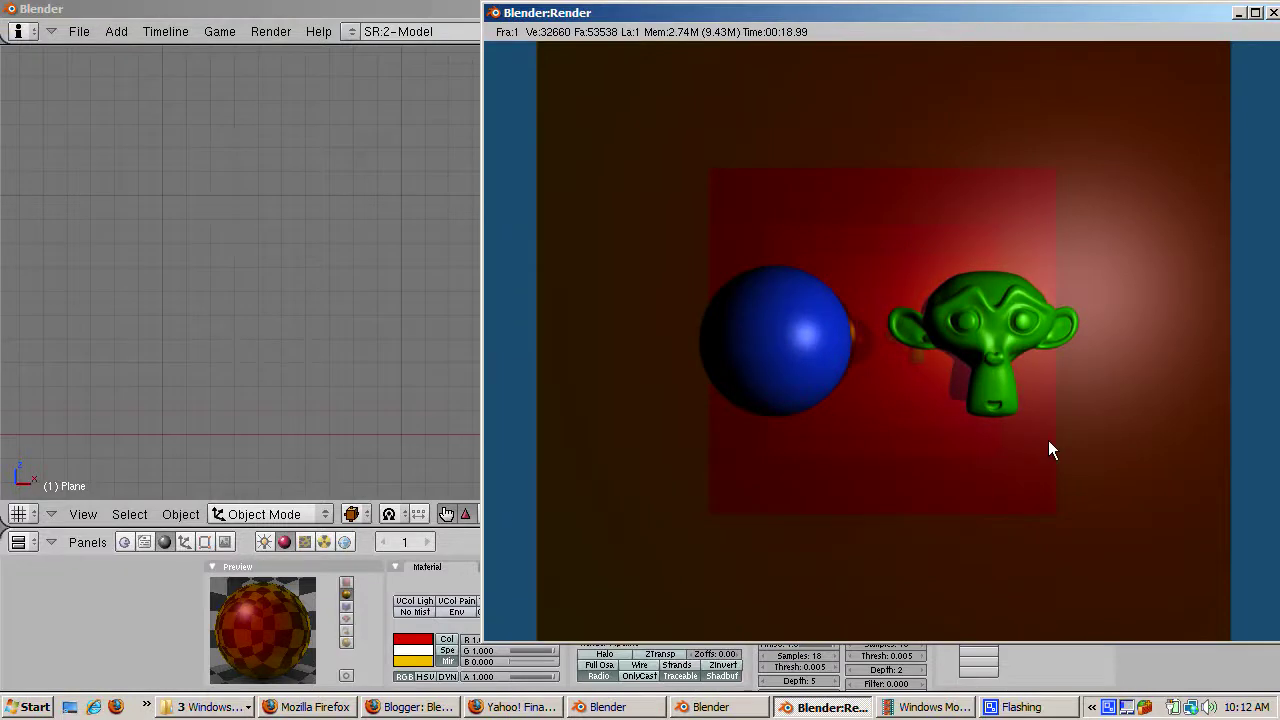
pyautogui.click(1273, 13)
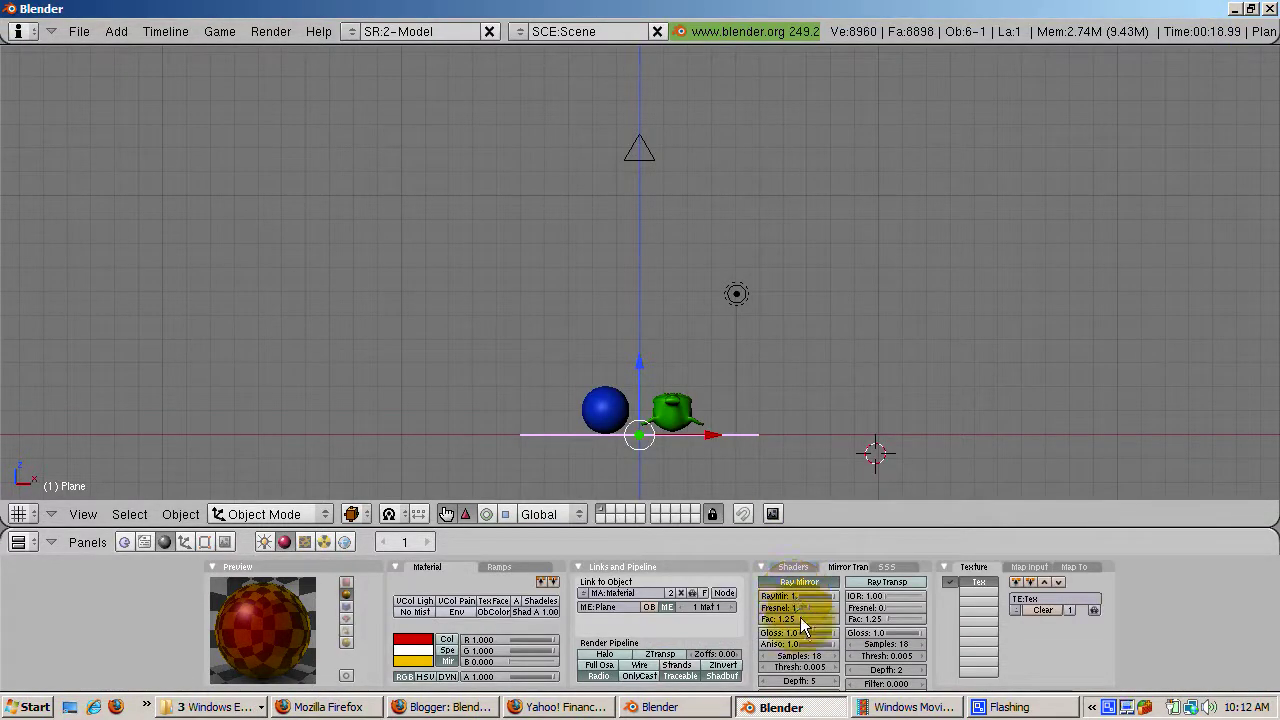
# Test-render the plane's mirror with Gloss set to 0.9, and restore Gloss to 1.0
pyautogui.click(797, 633)
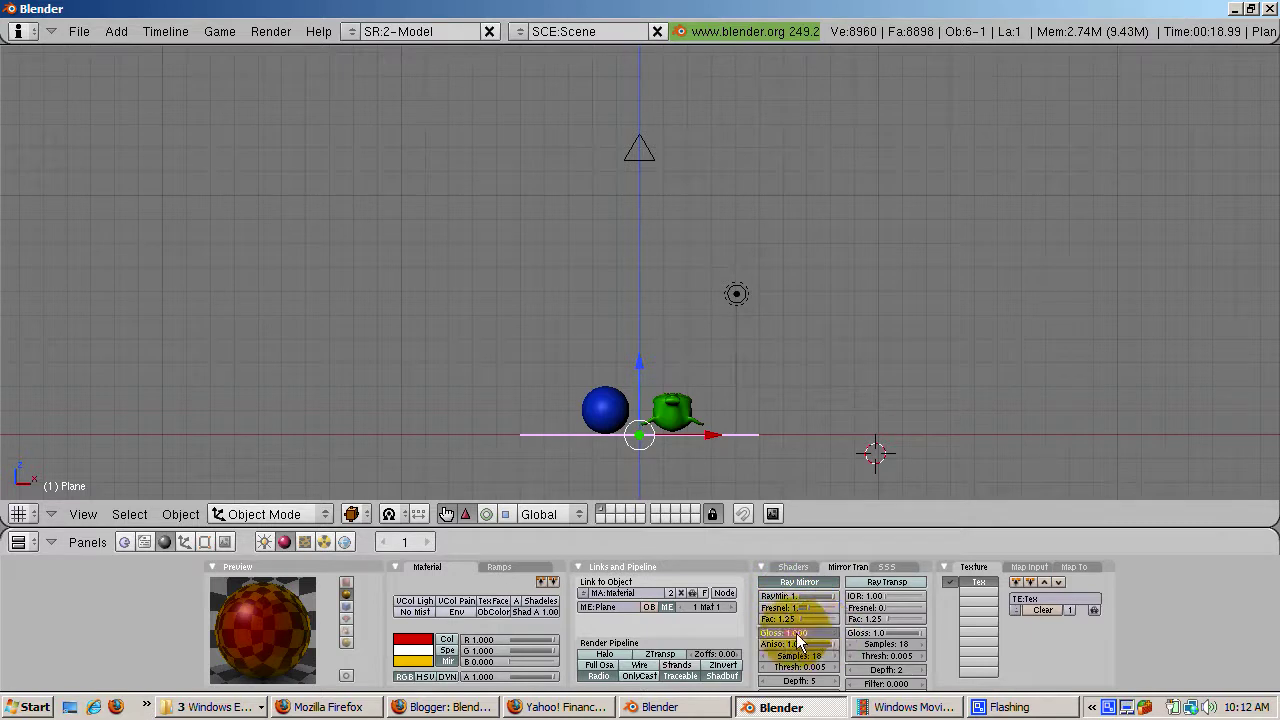
pyautogui.press('BackSpace')
pyautogui.write('.9')
pyautogui.press('Return')
pyautogui.press('F12')
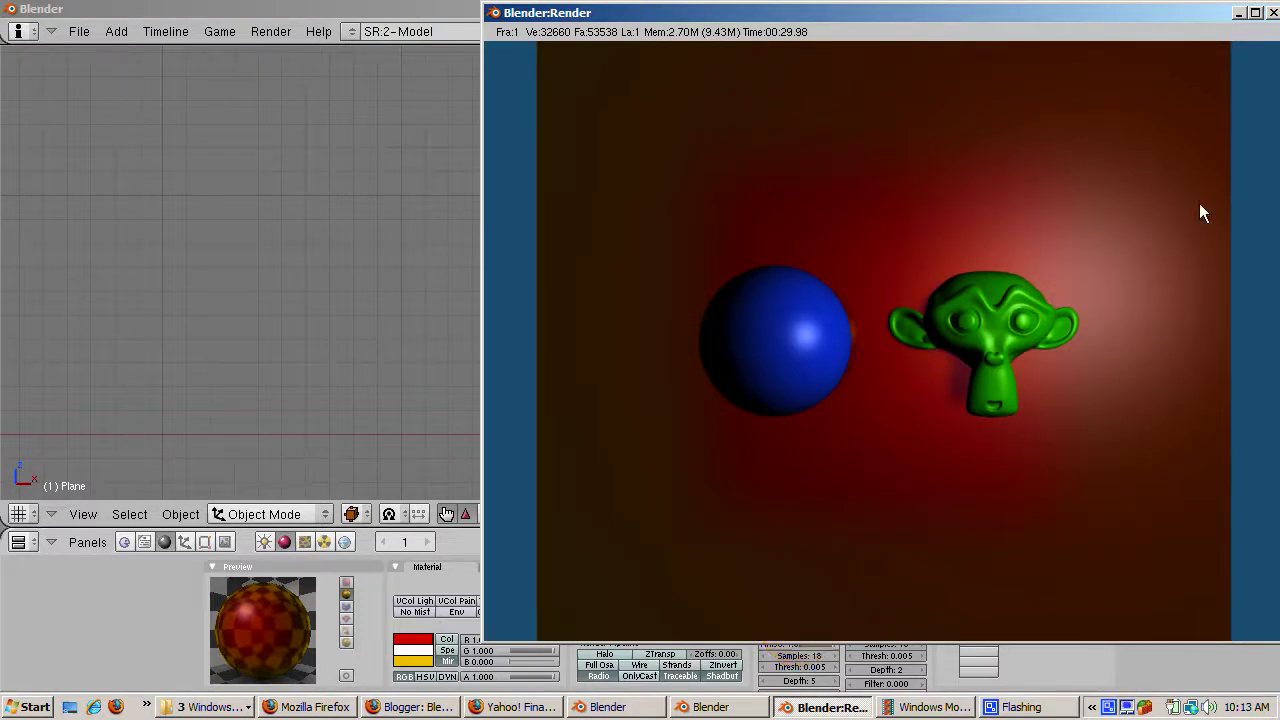
pyautogui.click(1270, 13)
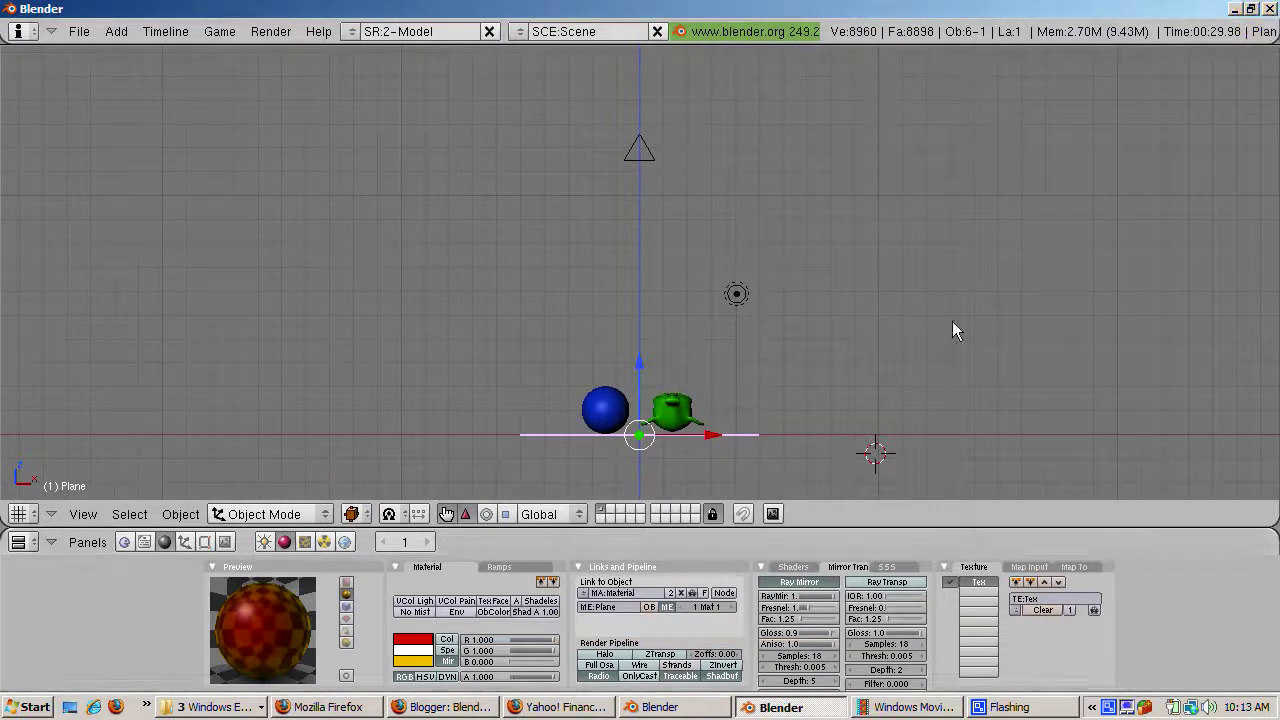
pyautogui.click(790, 633)
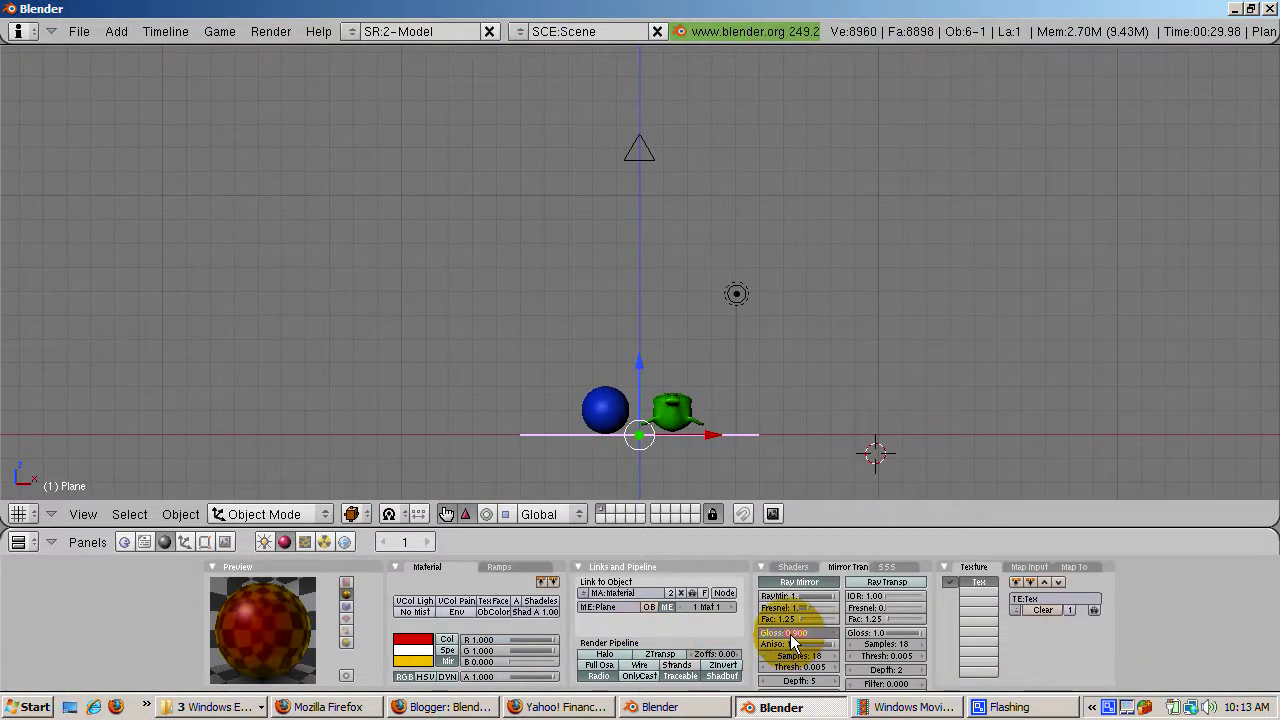
pyautogui.write('1.')
pyautogui.press('Return')
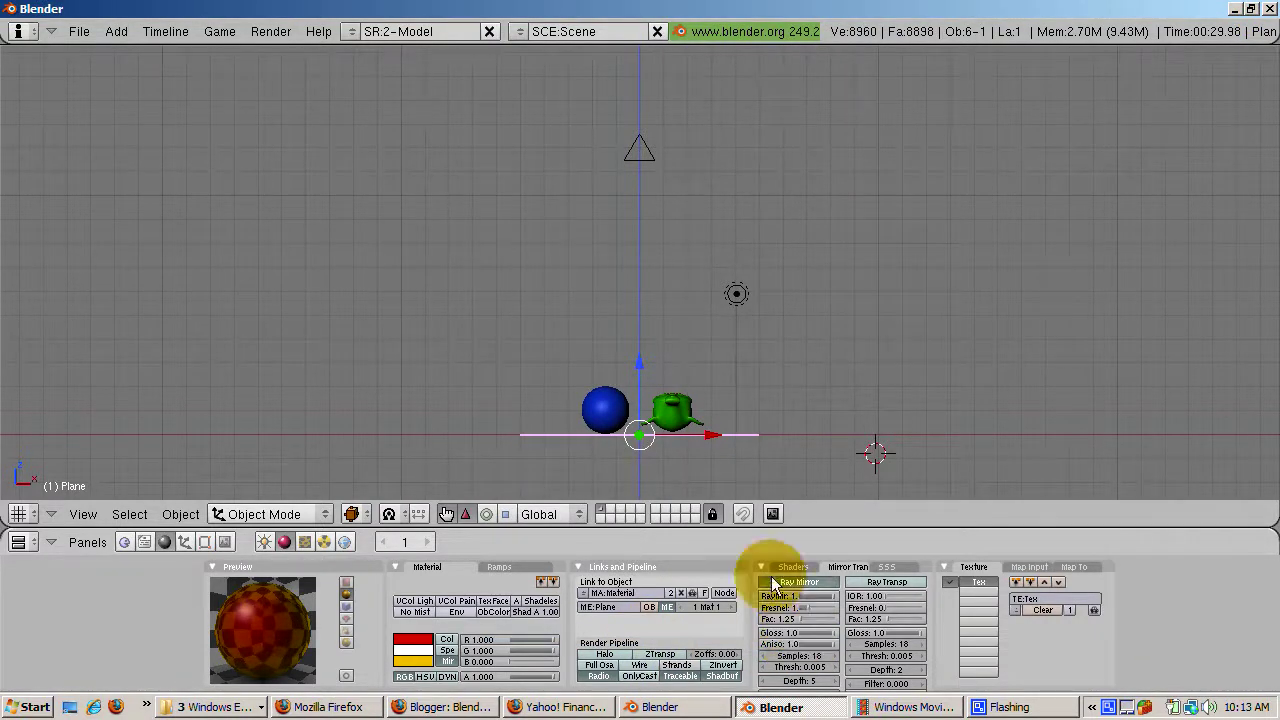
# Enable Ray Mirror on the monkey head's green material and set its RayMir to 1
pyautogui.rightClick(672, 410)
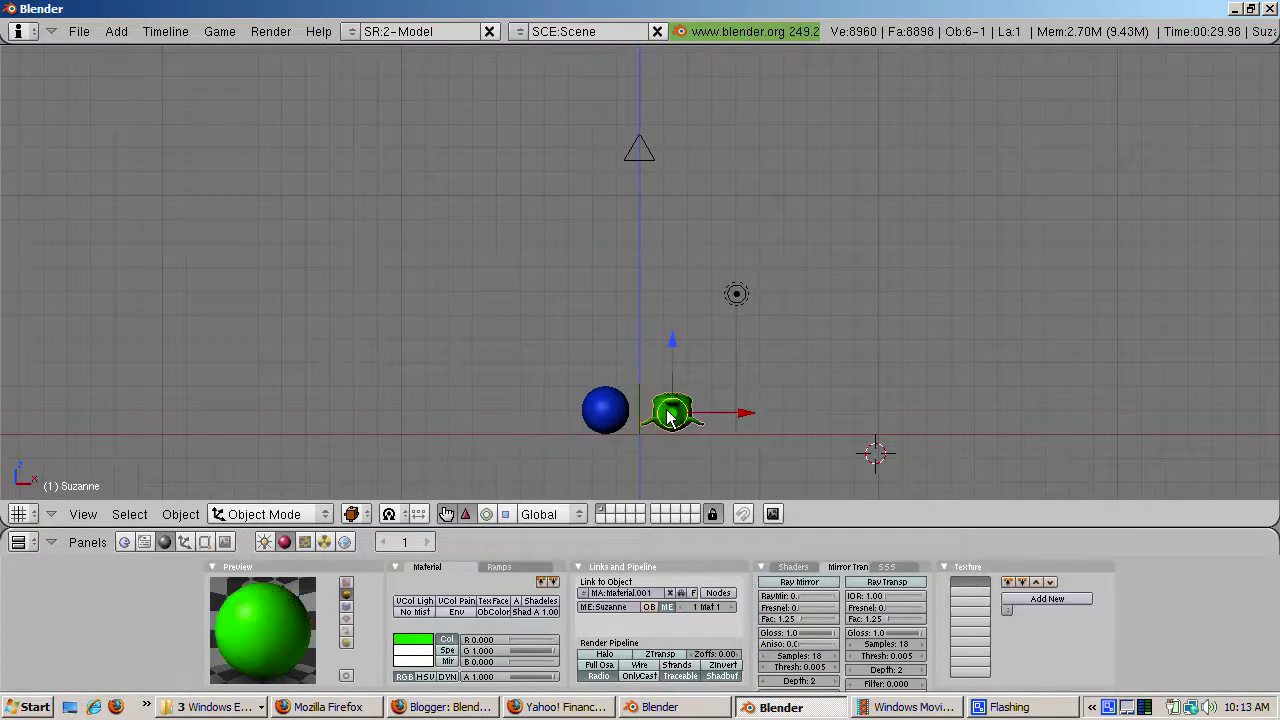
pyautogui.click(705, 513)
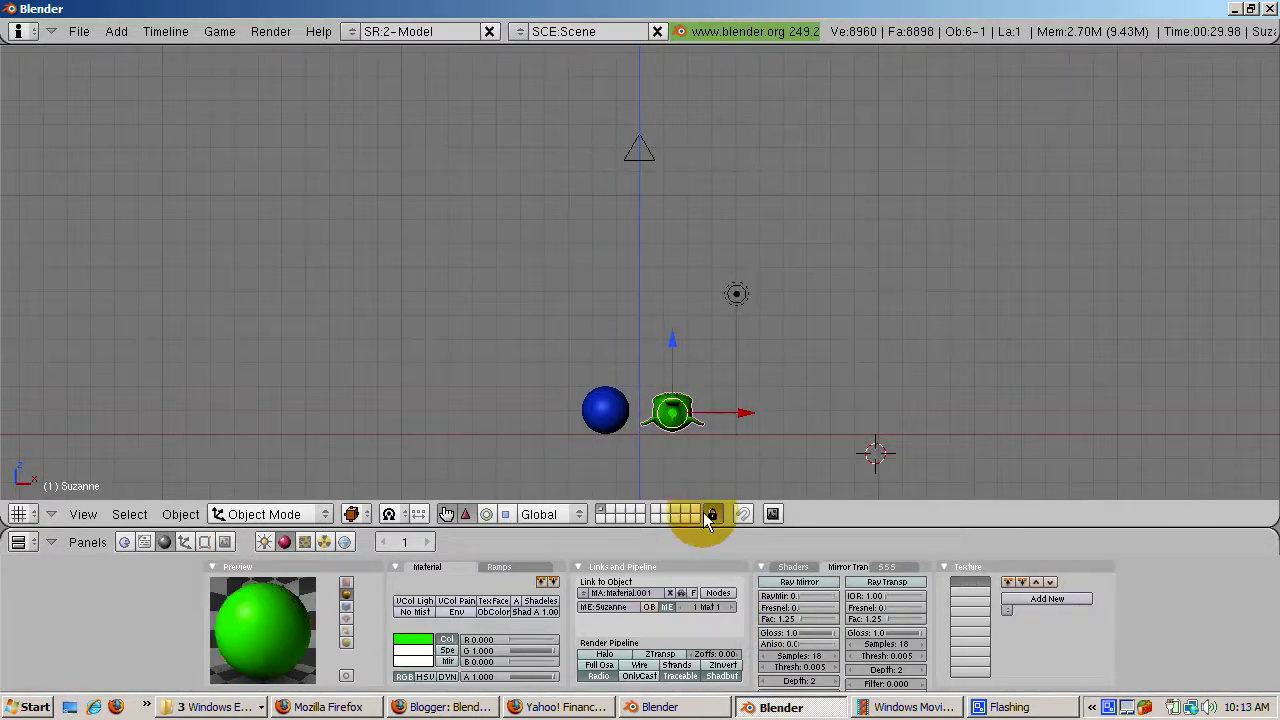
pyautogui.click(810, 583)
pyautogui.moveTo(803, 595); pyautogui.dragTo(825, 595)
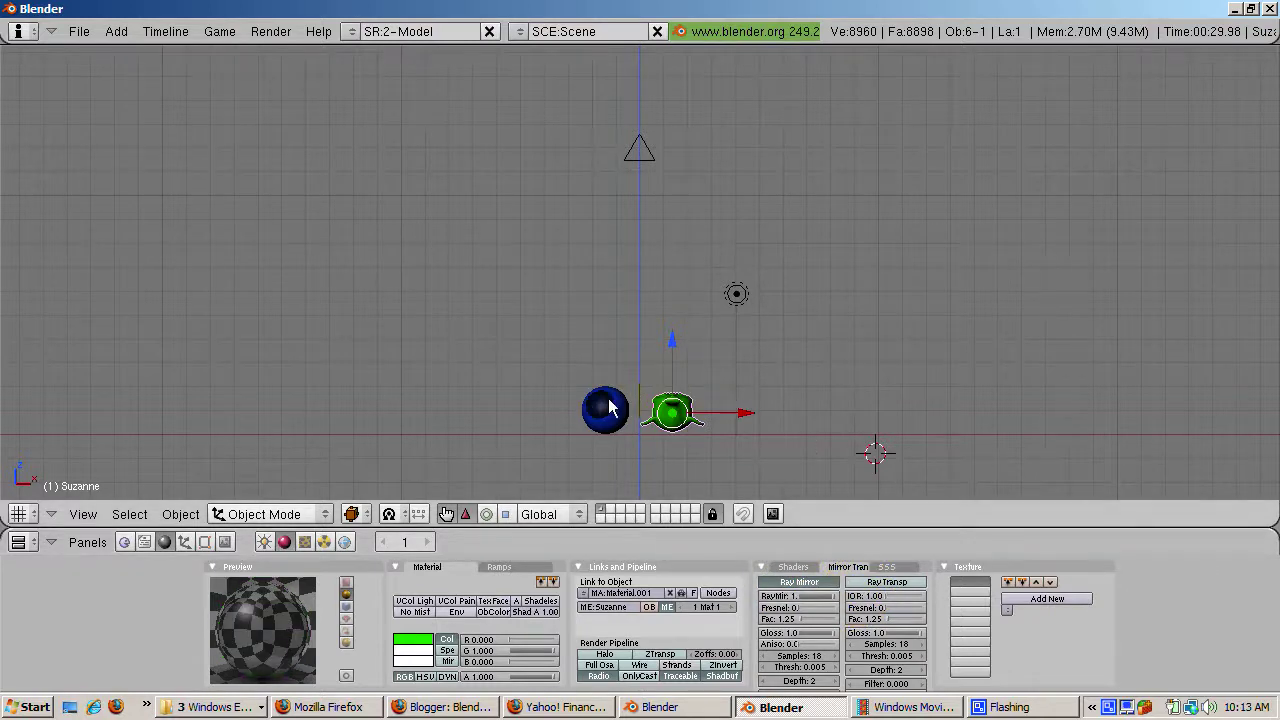
# Enable Ray Mirror on the sphere's blue material with RayMir set to 1, and render the scene
pyautogui.rightClick(605, 408)
pyautogui.click(782, 592)
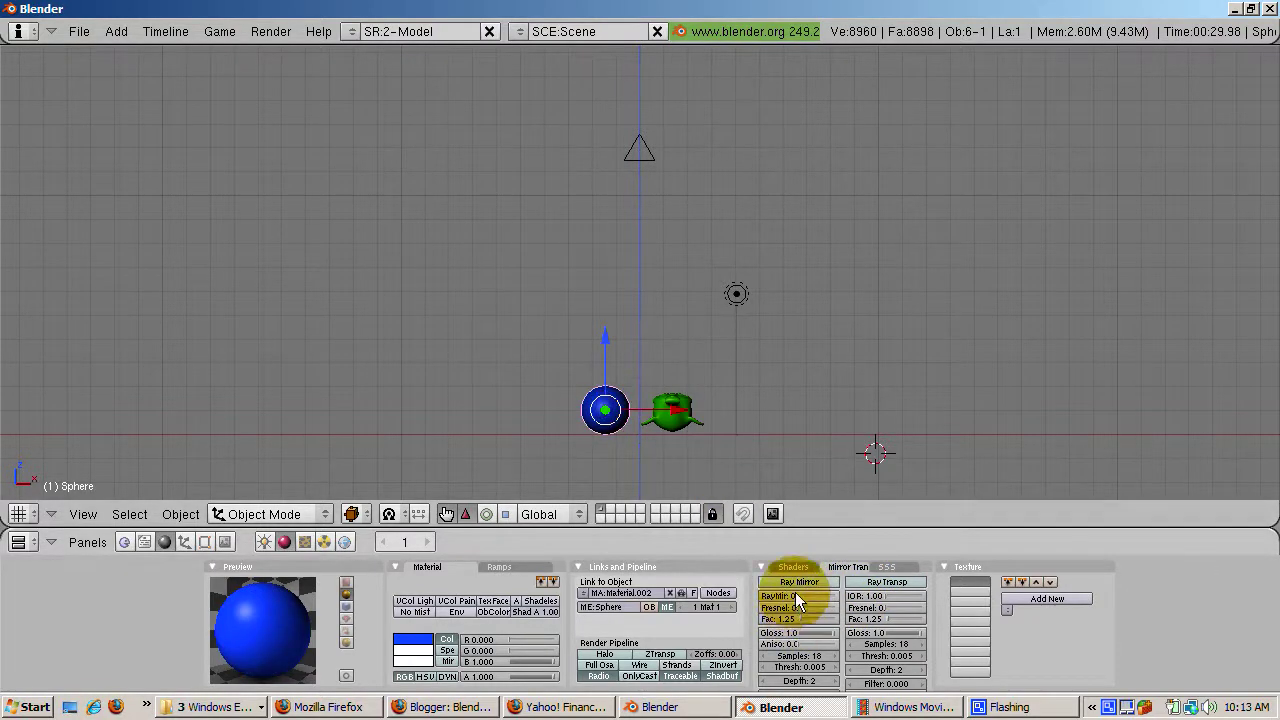
pyautogui.moveTo(798, 605); pyautogui.dragTo(810, 600)
pyautogui.write('1')
pyautogui.press('Return')
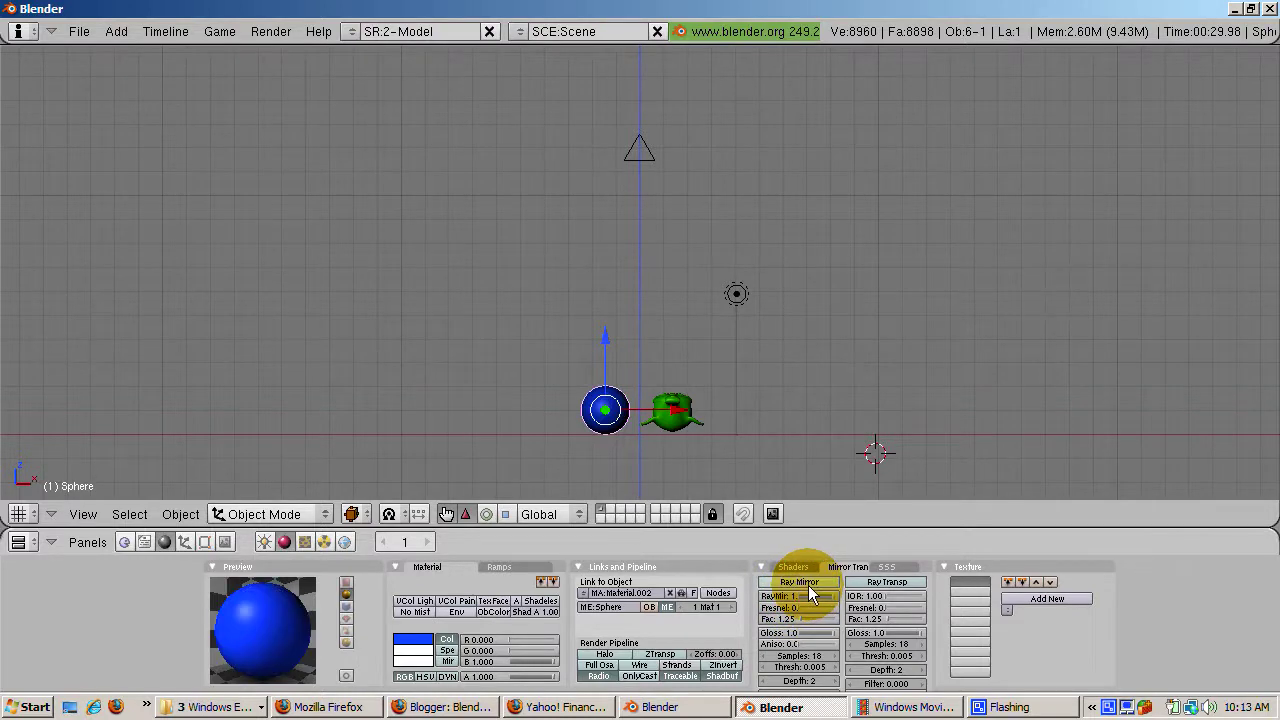
pyautogui.click(804, 583)
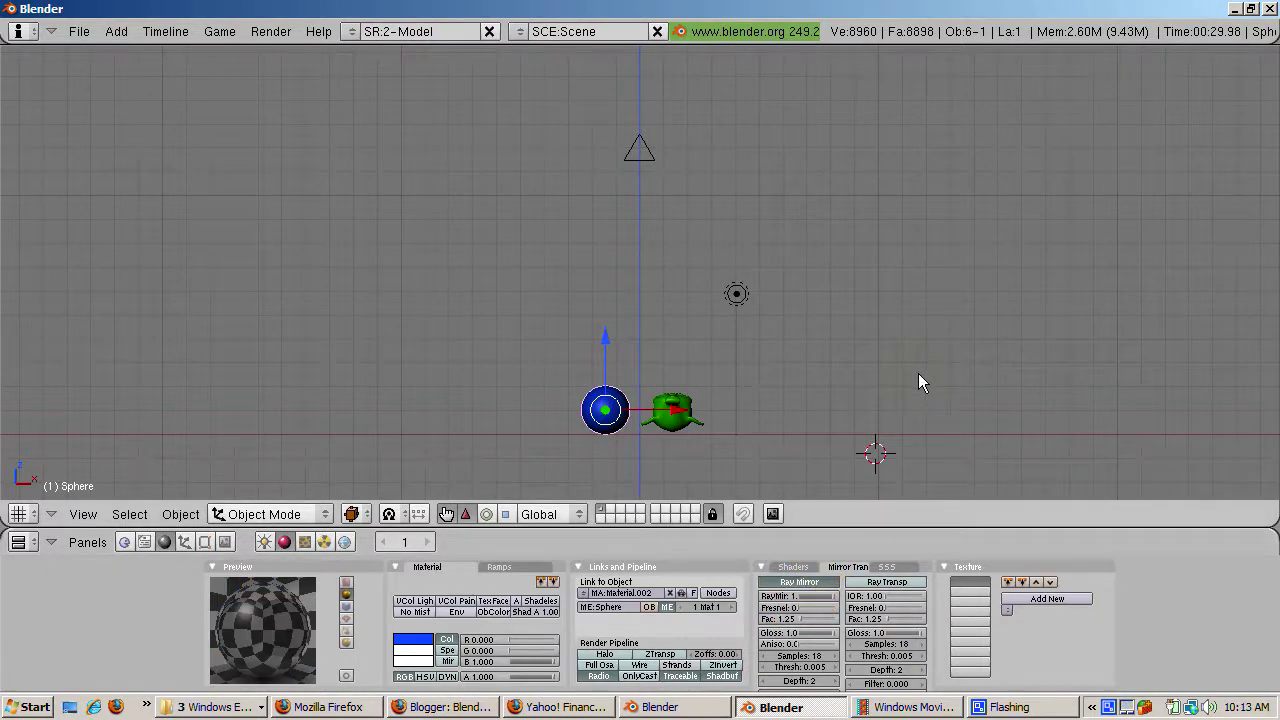
pyautogui.press('F12')
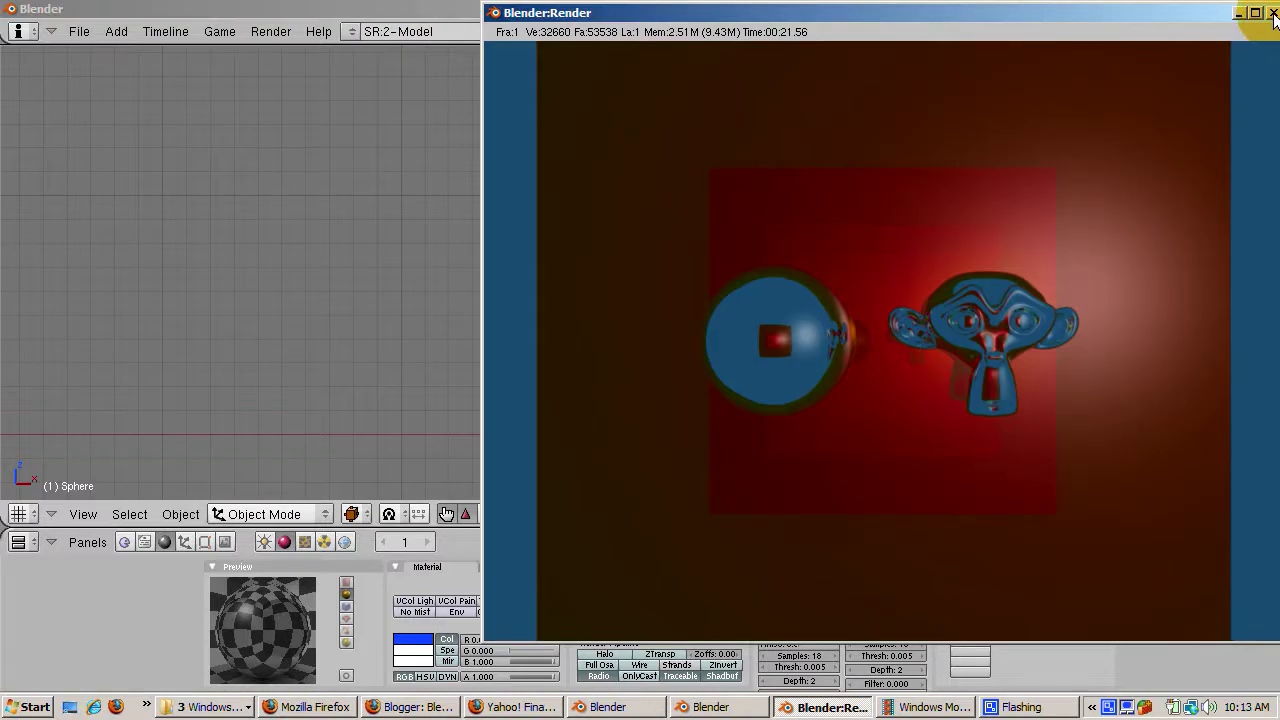
# Close the render, select the lower plane, and enter Edit Mode with all of its vertices deselected
pyautogui.click(1271, 13)
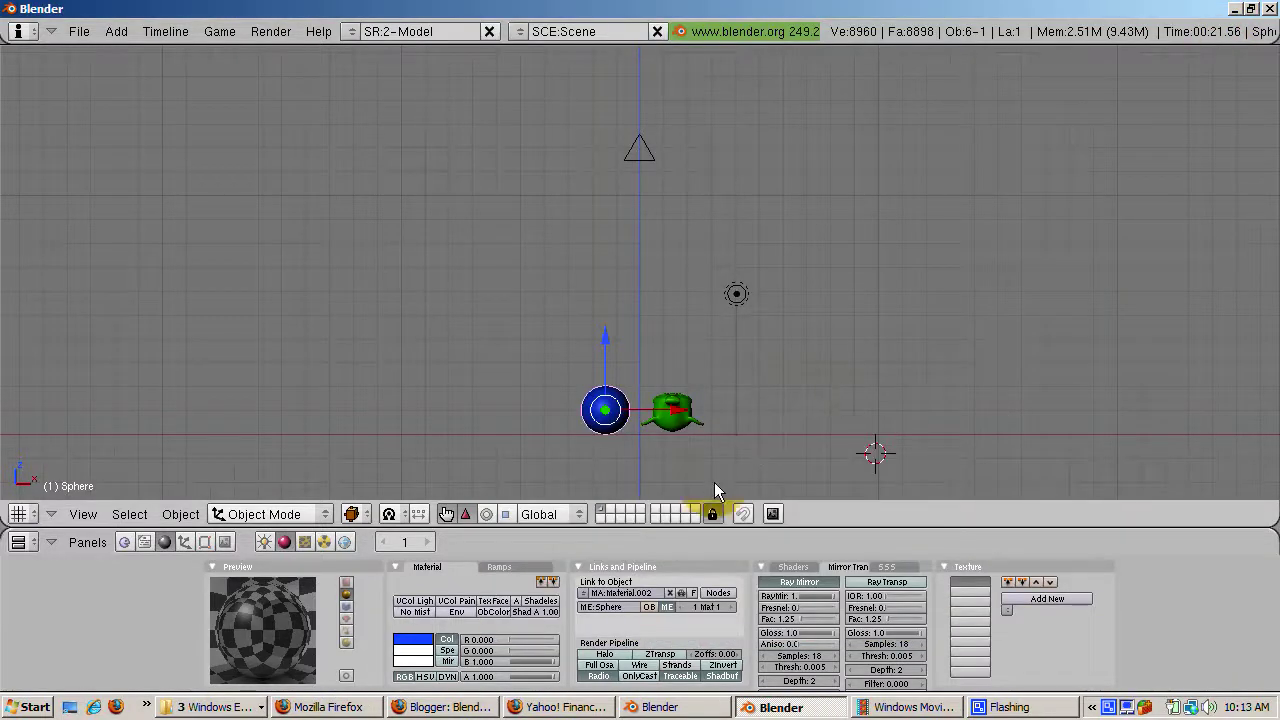
pyautogui.rightClick(715, 435)
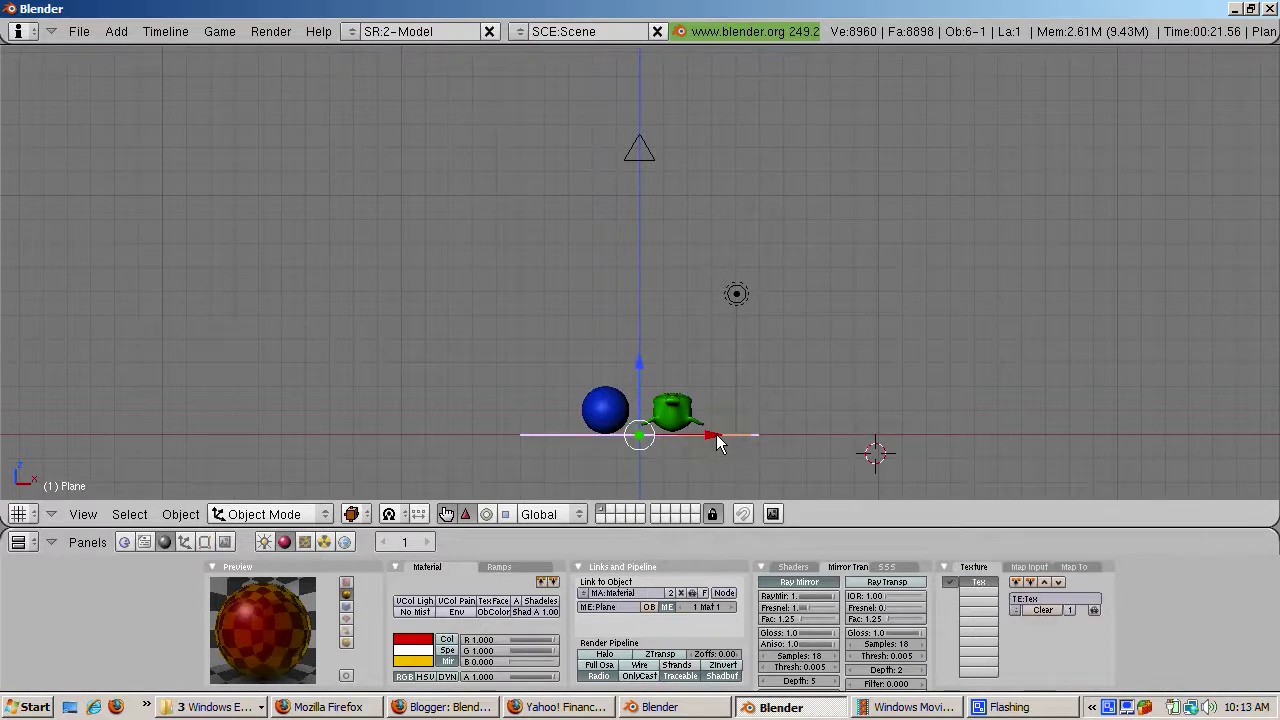
pyautogui.moveTo(716, 434); pyautogui.dragTo(716, 448, button='middle')
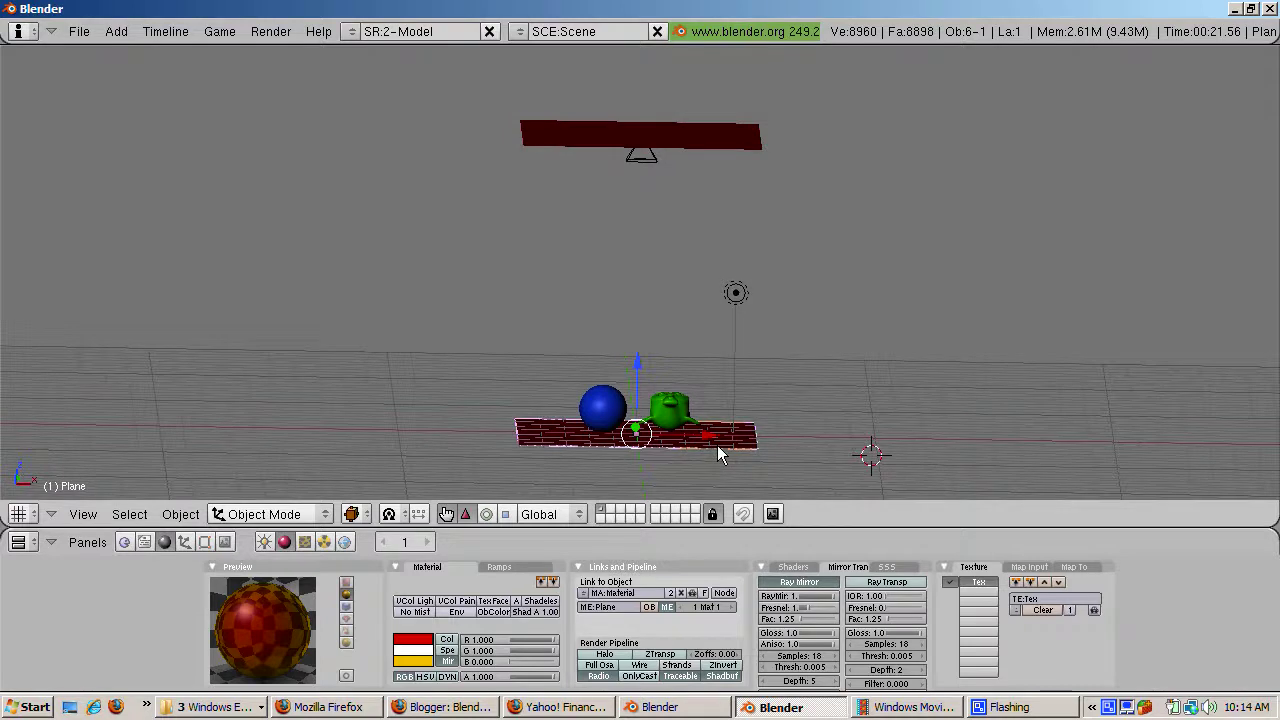
pyautogui.press('Tab')
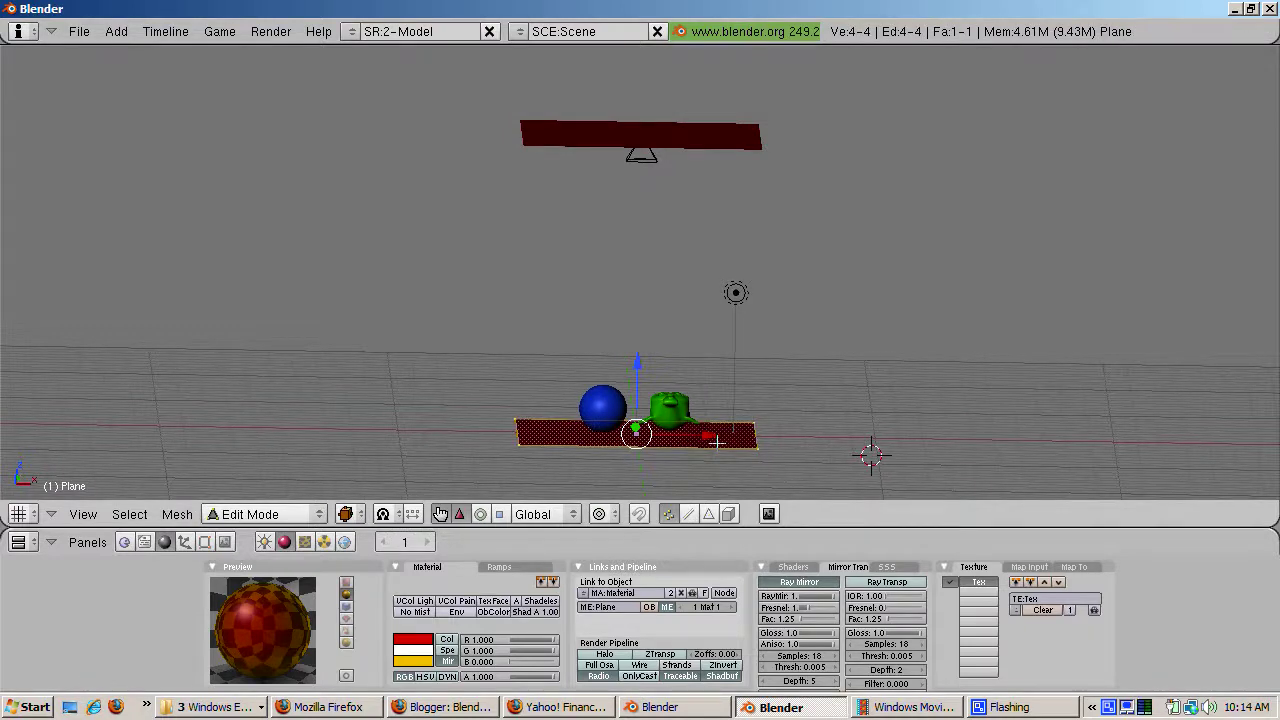
pyautogui.press('a')
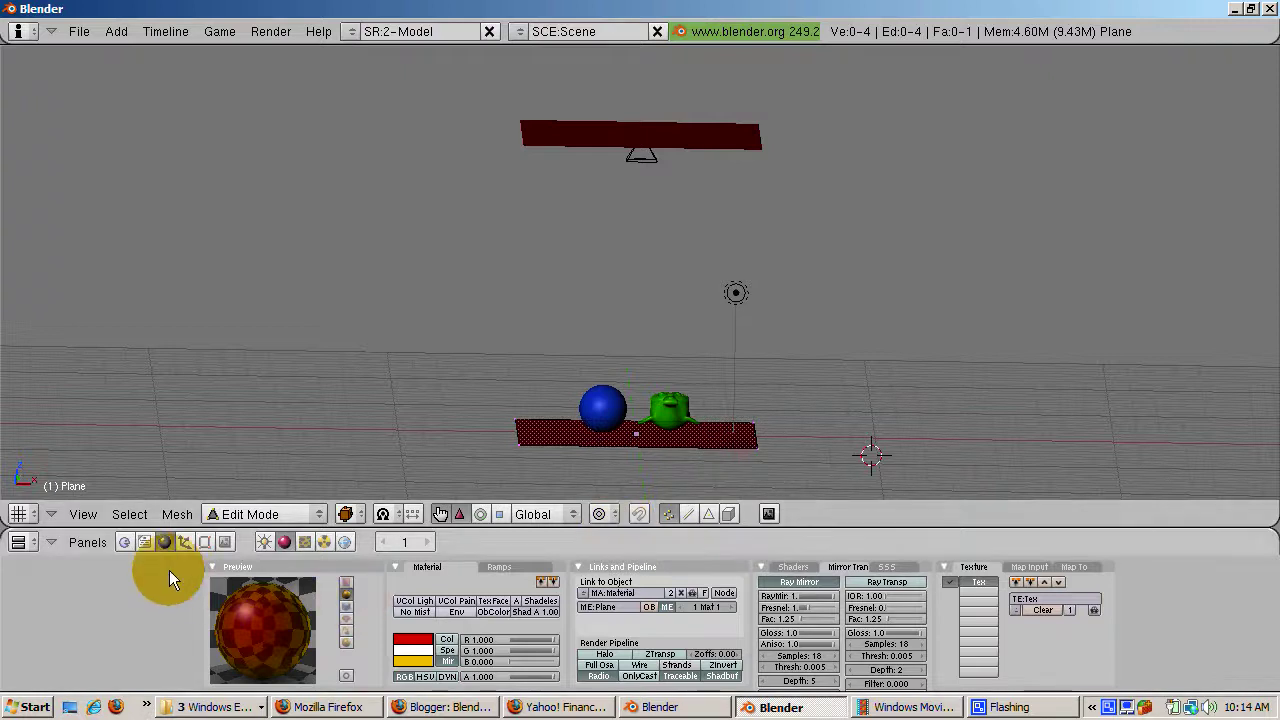
# Display the mesh editing tools and set vertex selection mode for the lower plane
pyautogui.click(204, 541)
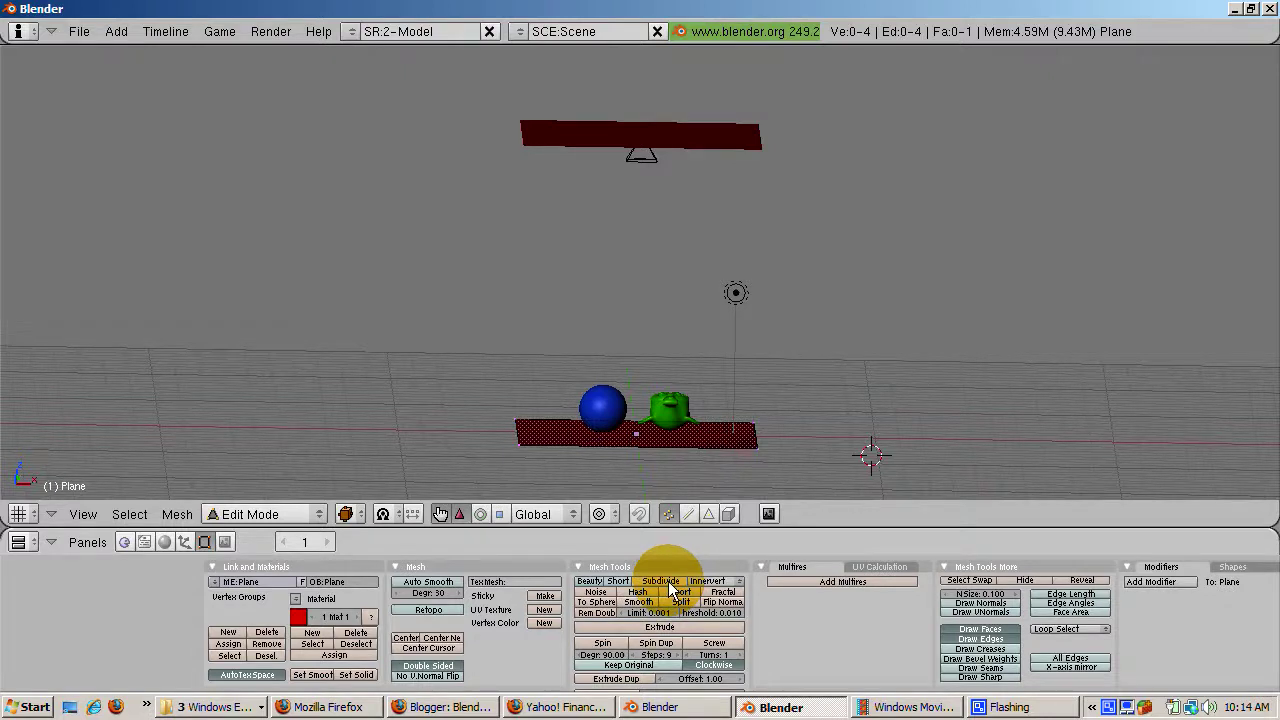
pyautogui.press('KP_8')
pyautogui.press('KP_8')
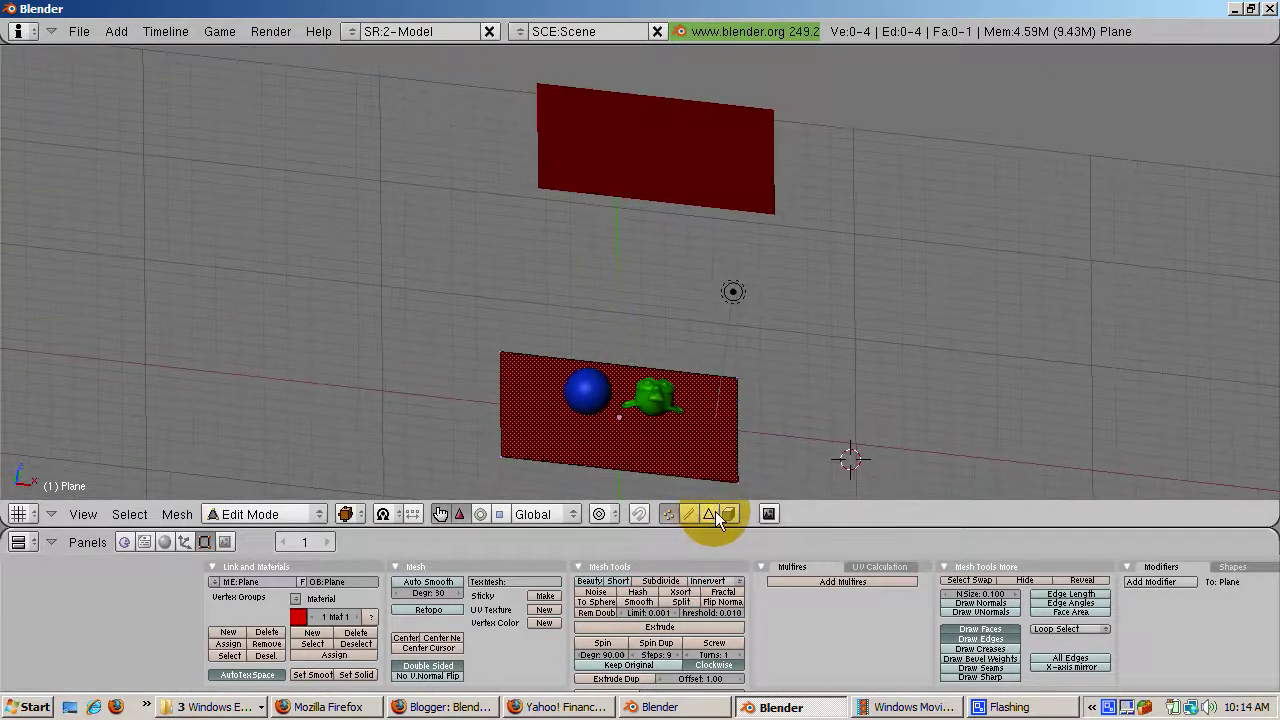
pyautogui.click(668, 513)
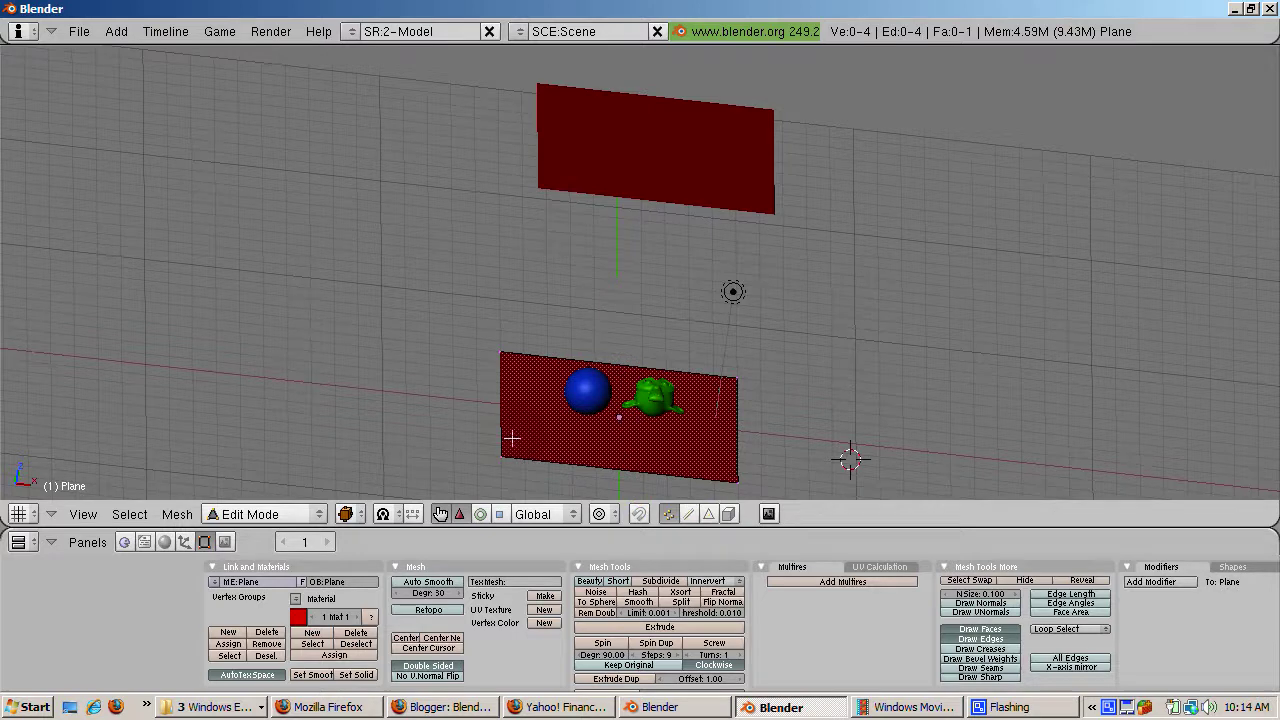